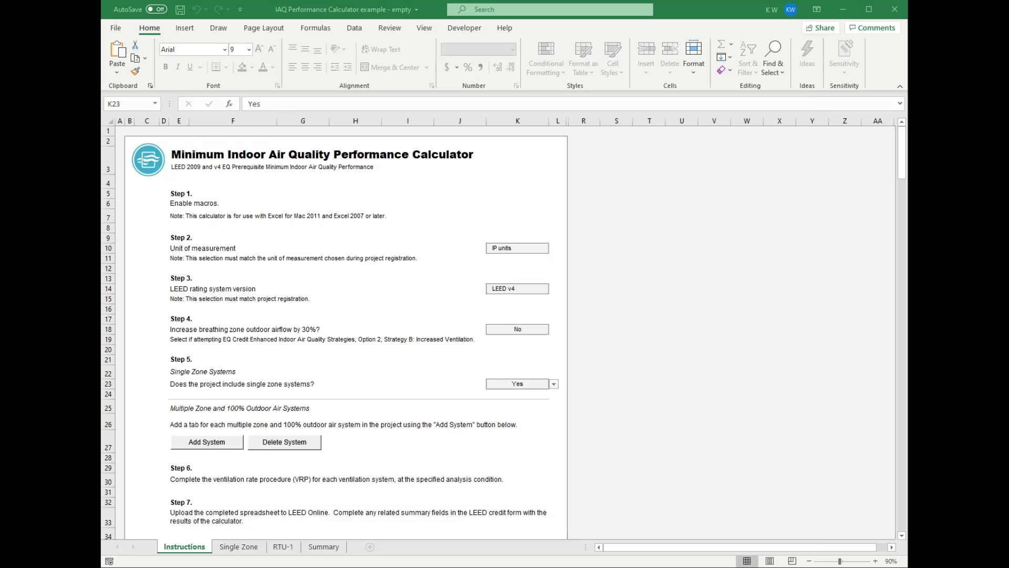
In Chrome, reach the calculator download page through the LEED Credit library's Ventilation resources.
key(alt+Tab)
click(209, 38)
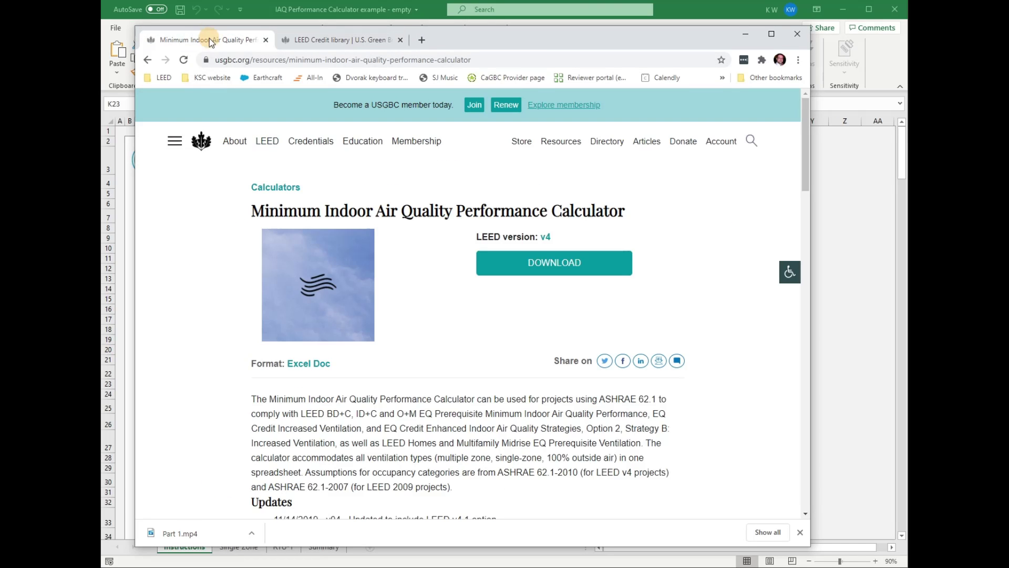
click(149, 61)
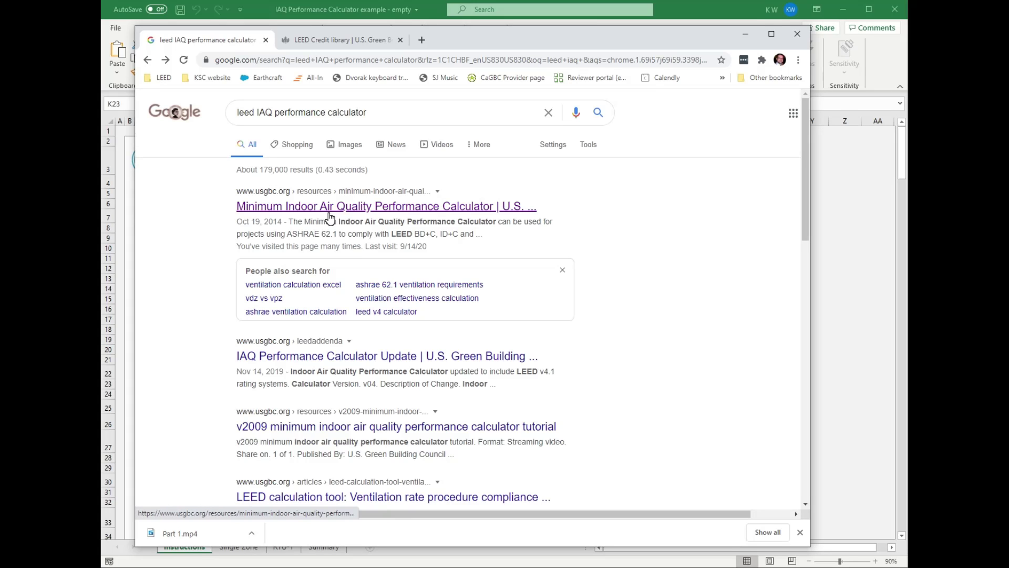
click(333, 42)
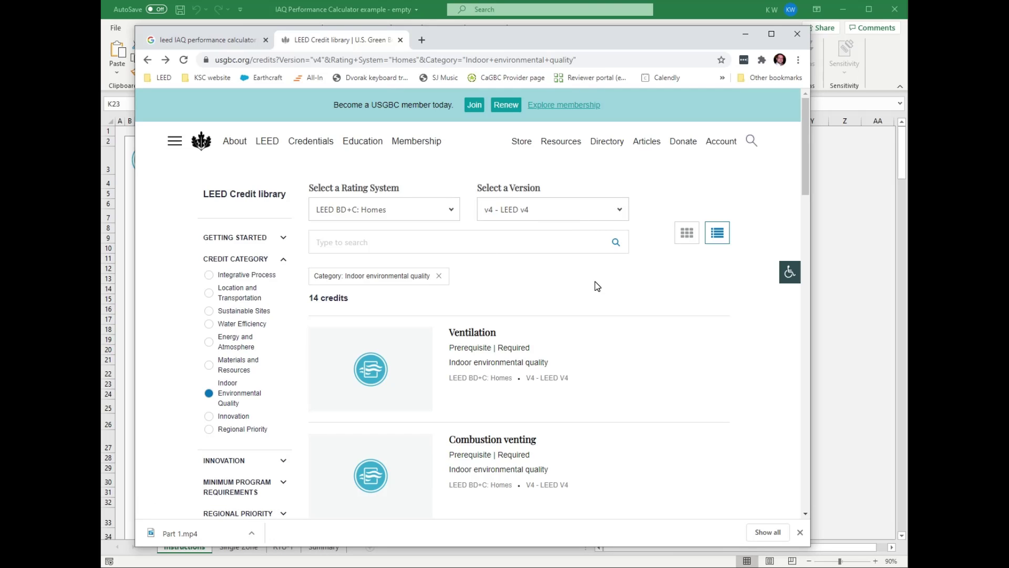
click(382, 375)
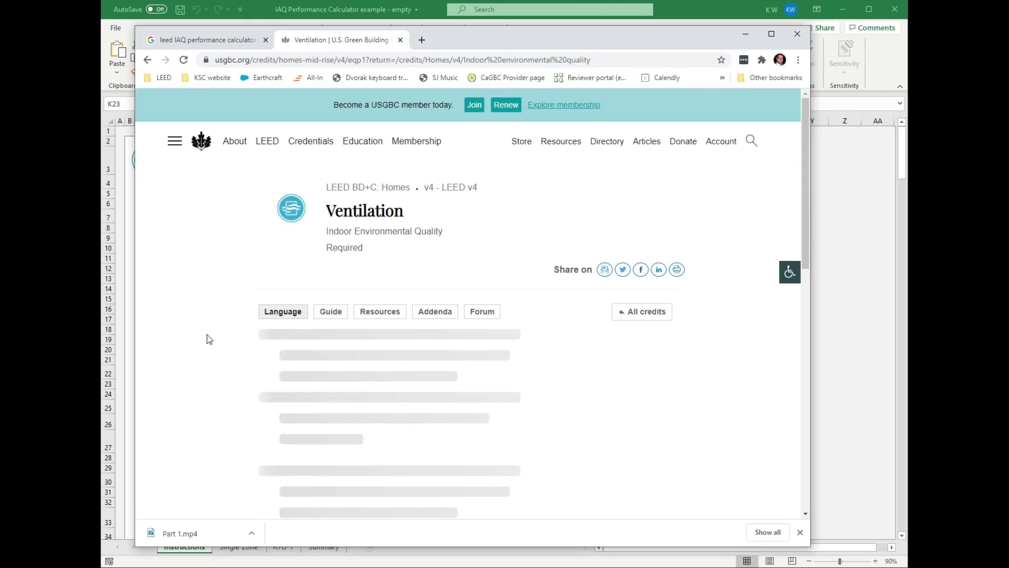
click(377, 314)
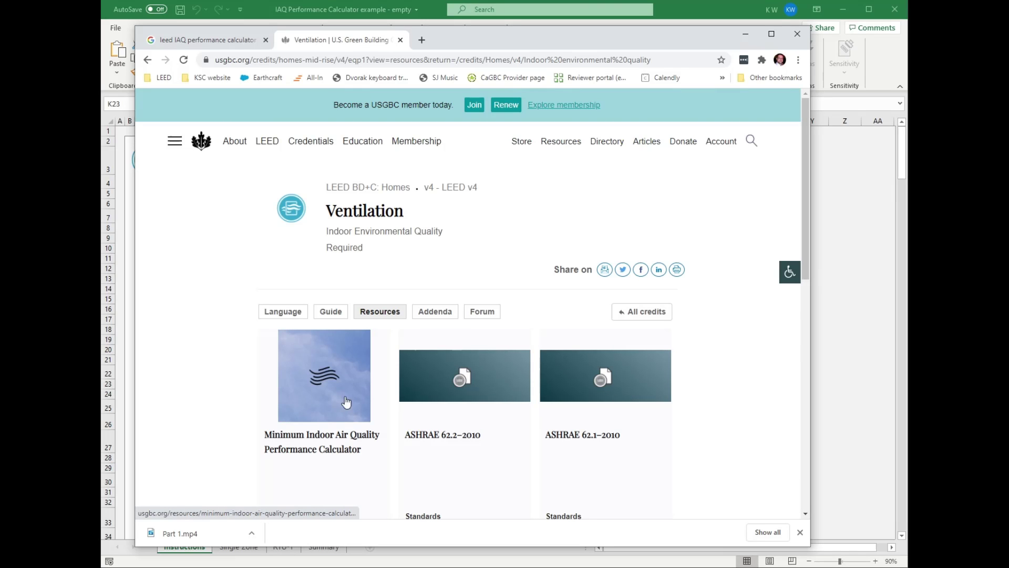
click(325, 447)
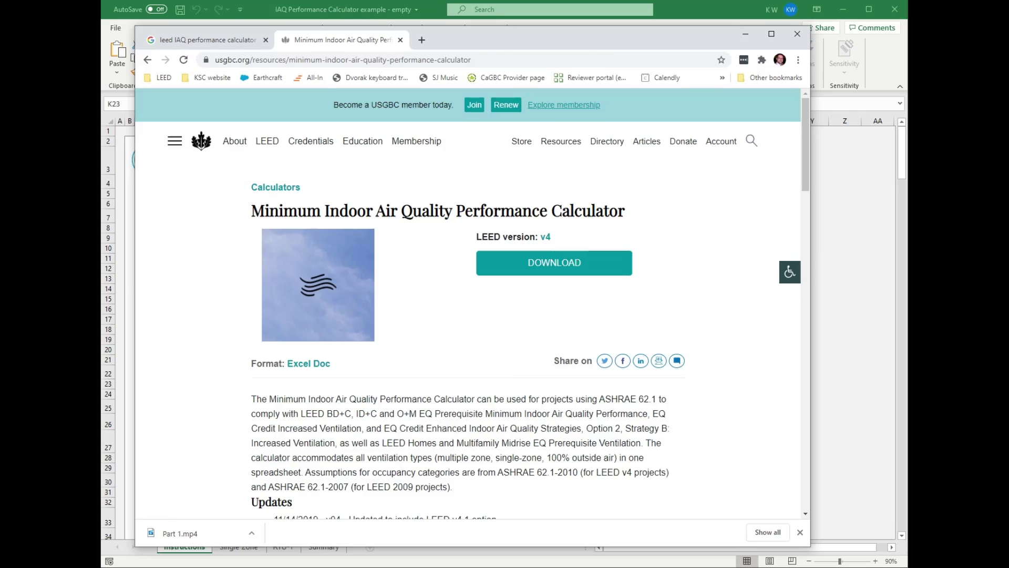
Switch back to Excel's calculator workbook showing the Instructions sheet.
key(alt+Tab)
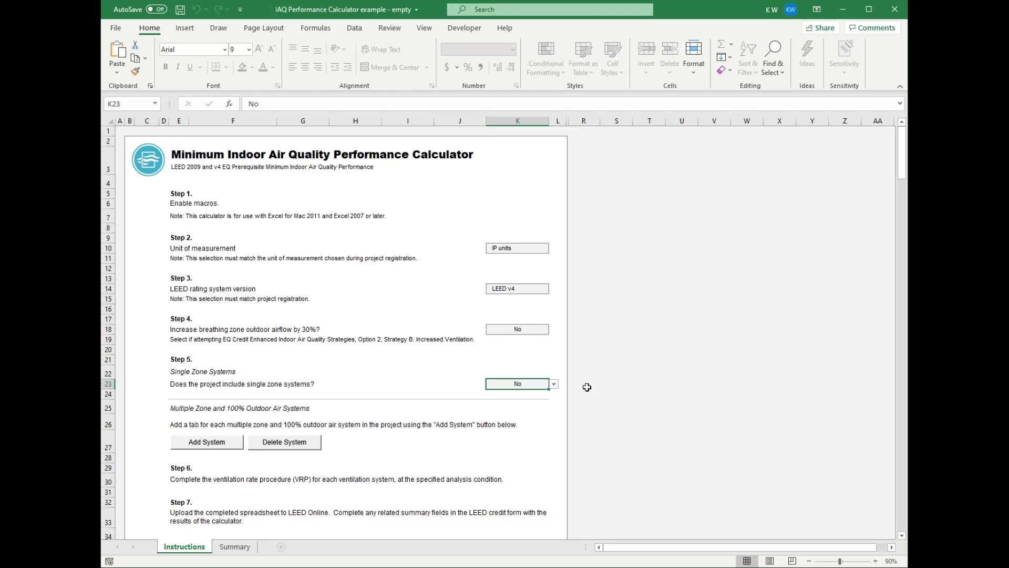
Set the single zone systems answer in K23 to Yes and preview the new Single Zone sheet.
click(554, 384)
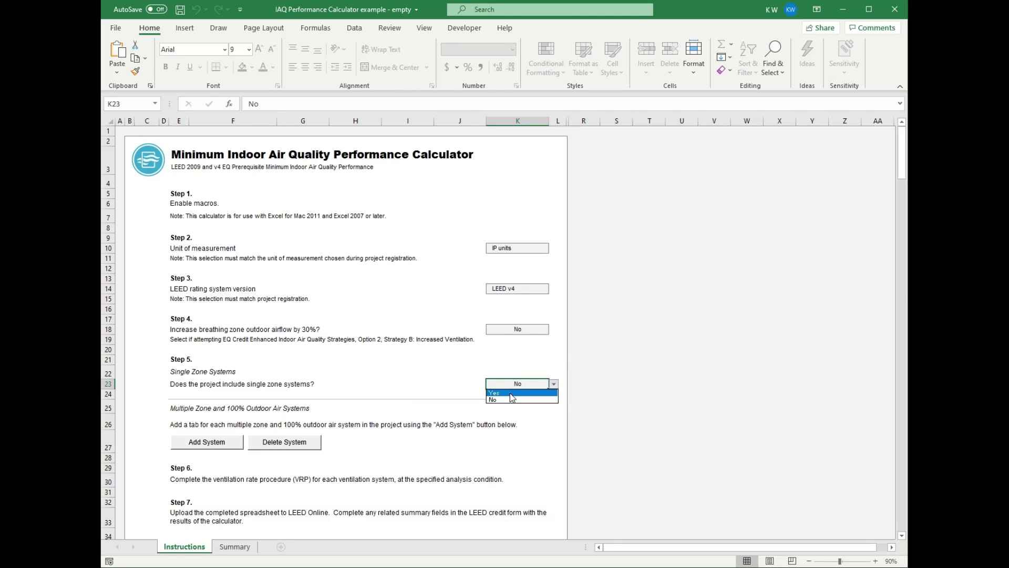
click(510, 393)
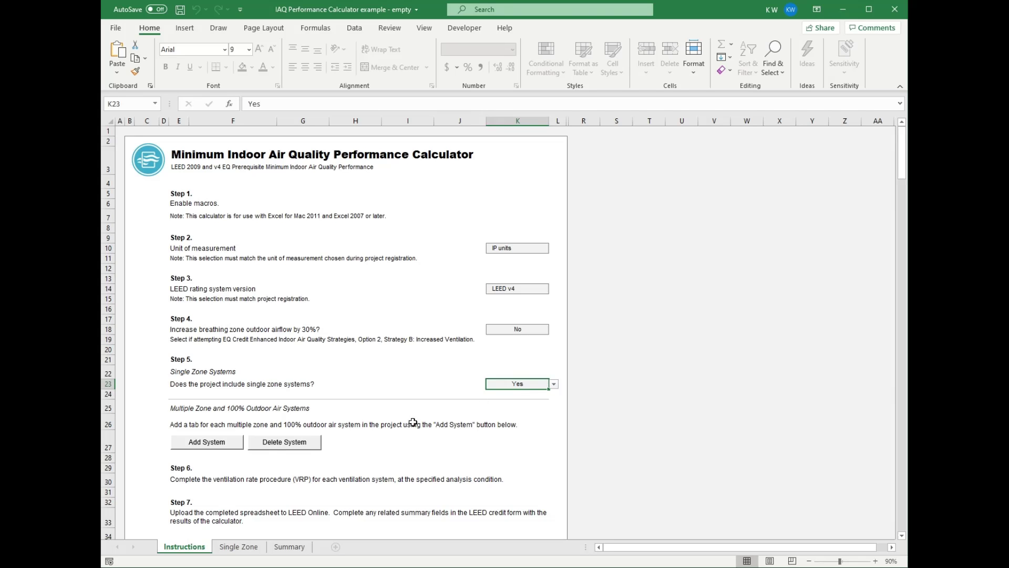
click(257, 548)
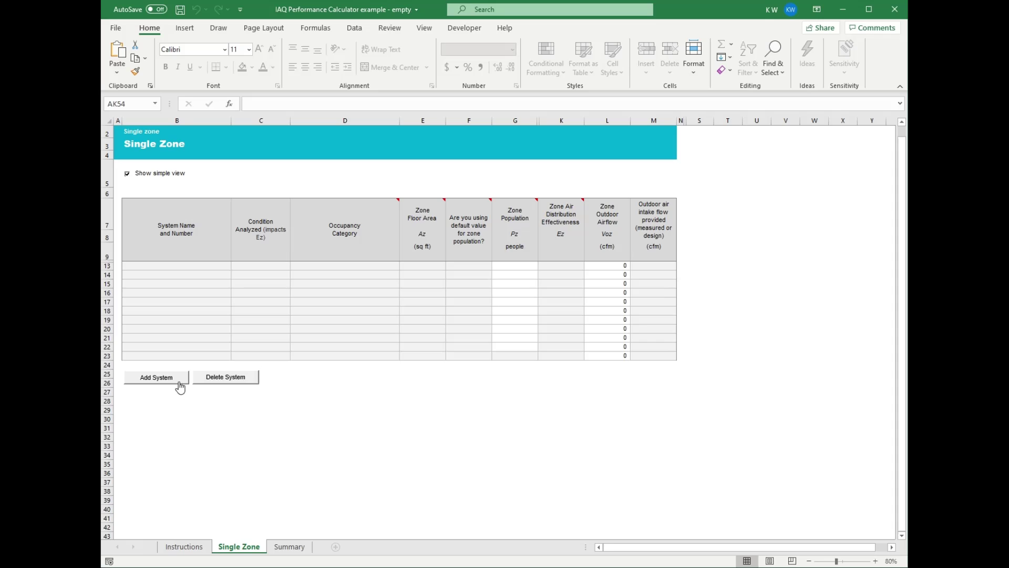
click(185, 548)
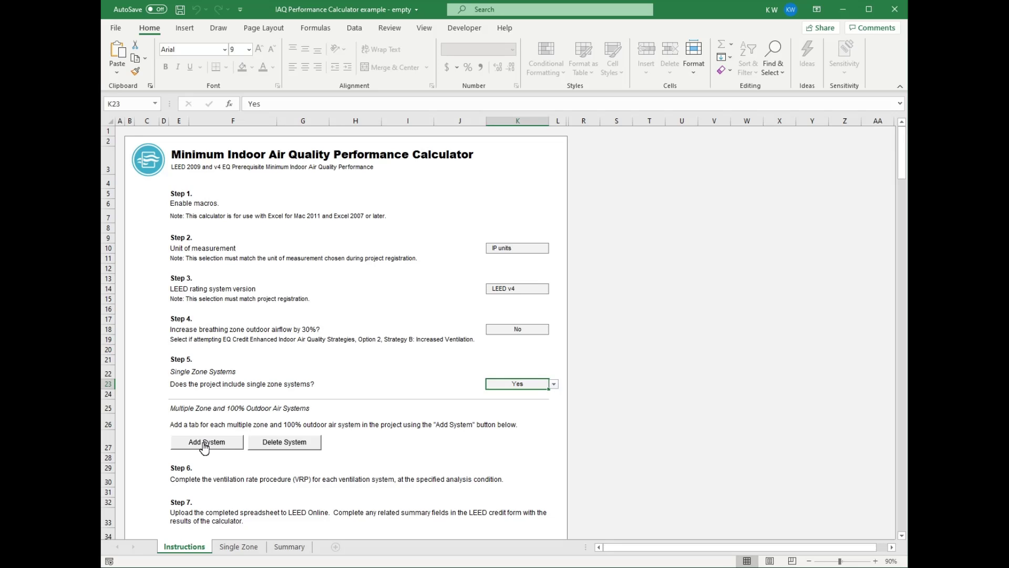
Add a Multiple zone system named RTU-1 through Add System.
click(204, 444)
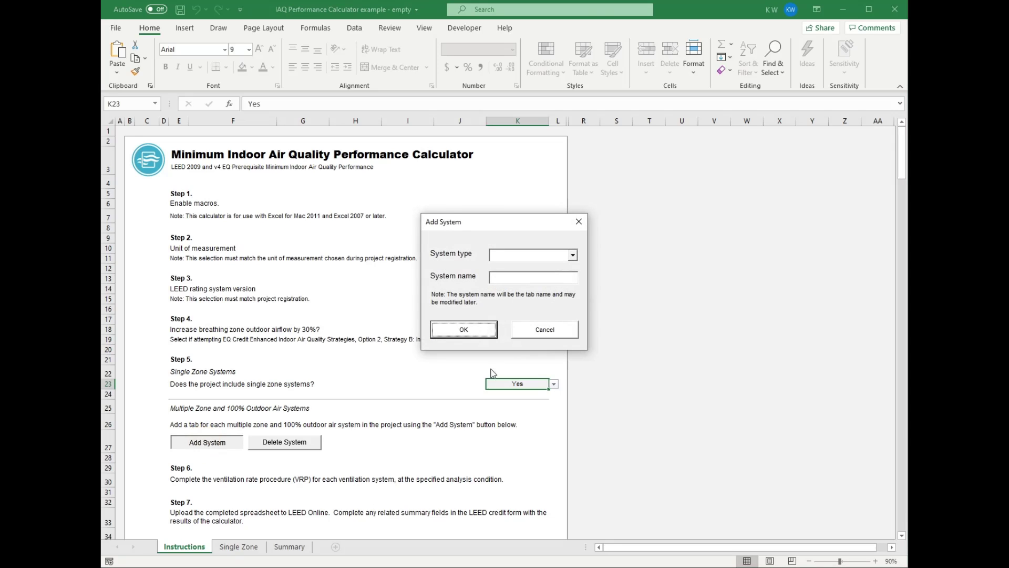
click(518, 255)
click(518, 264)
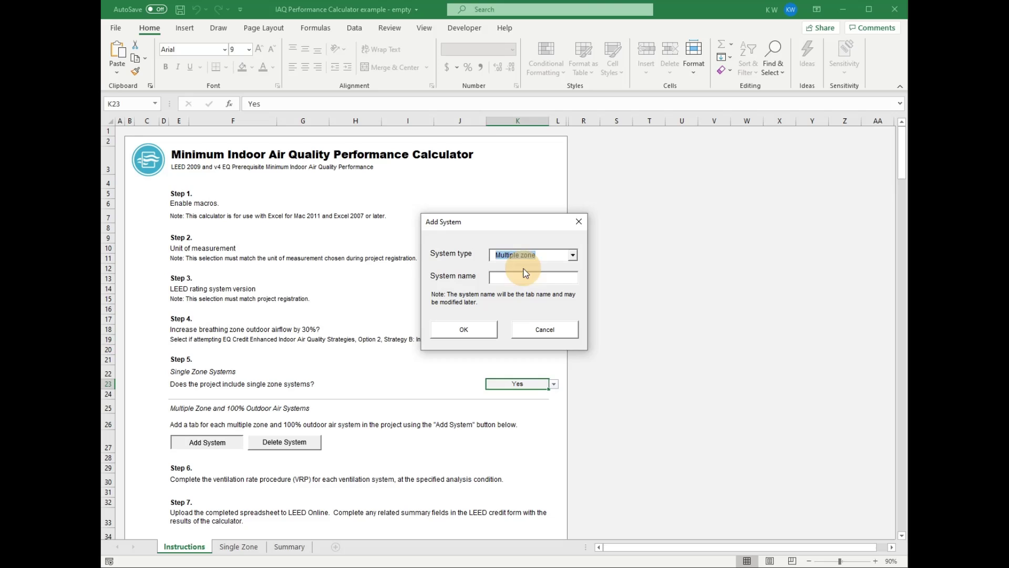
click(511, 276)
text(RTU-1)
key(Tab)
click(462, 329)
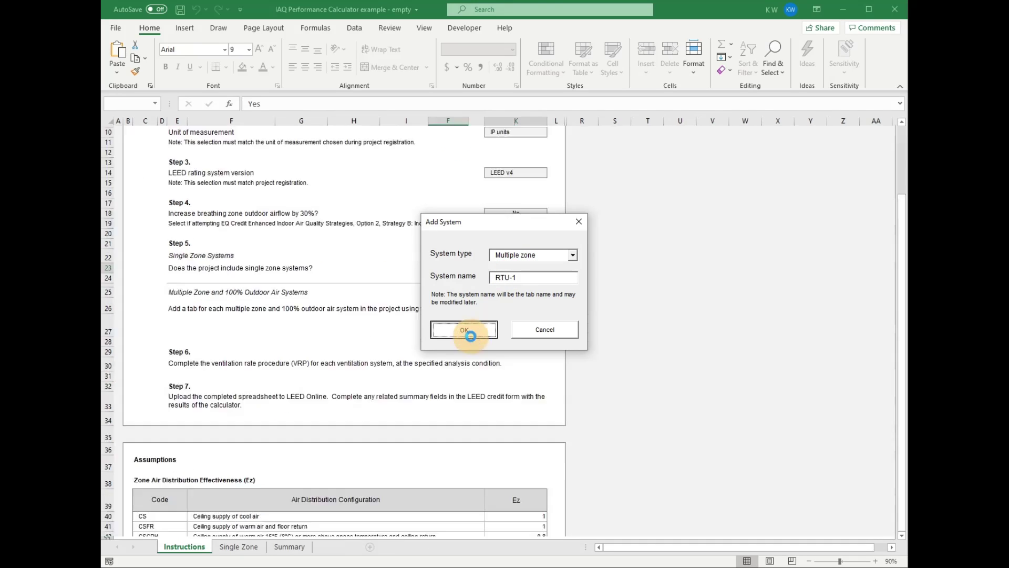
Review the new RTU-1 sheet, then return to the Instructions sheet.
click(282, 547)
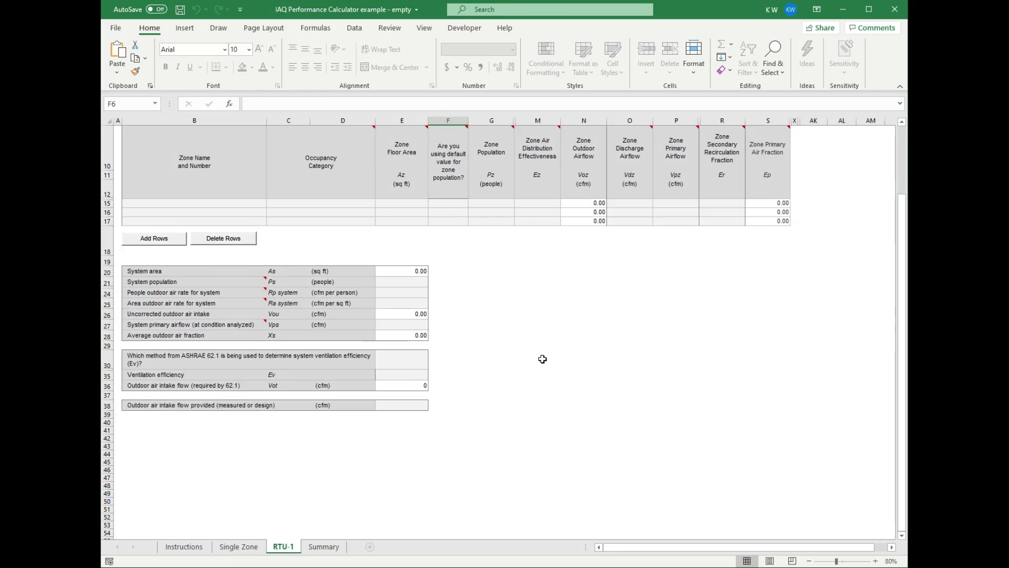
scroll(541, 356, up, 3)
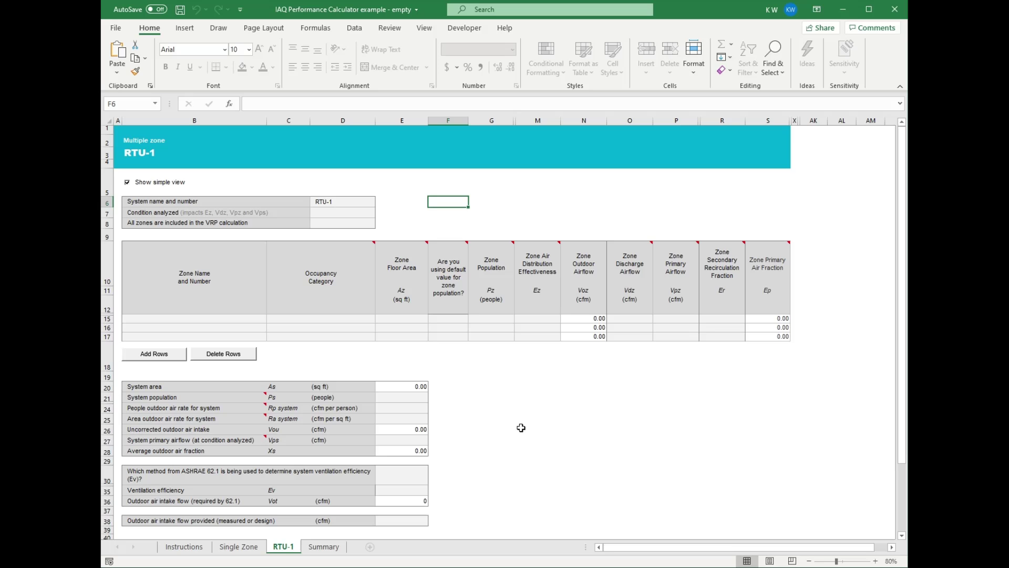
click(195, 549)
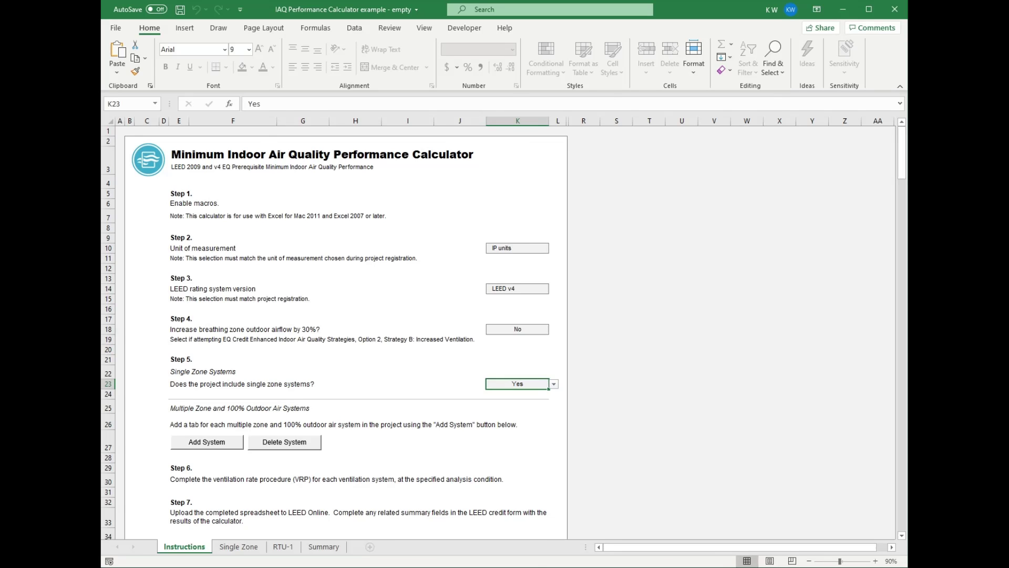
Bring the ASHRAE 62.1-2010 PDF forward and jump to page 17 with Tables 6-2 and 6-3.
key(alt+Tab)
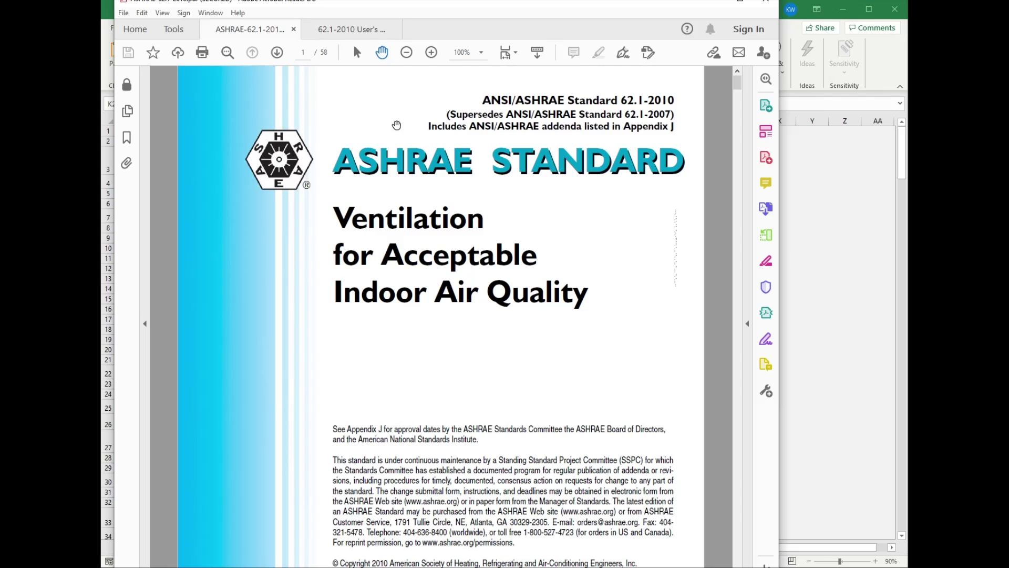
click(303, 52)
text(17)
key(Return)
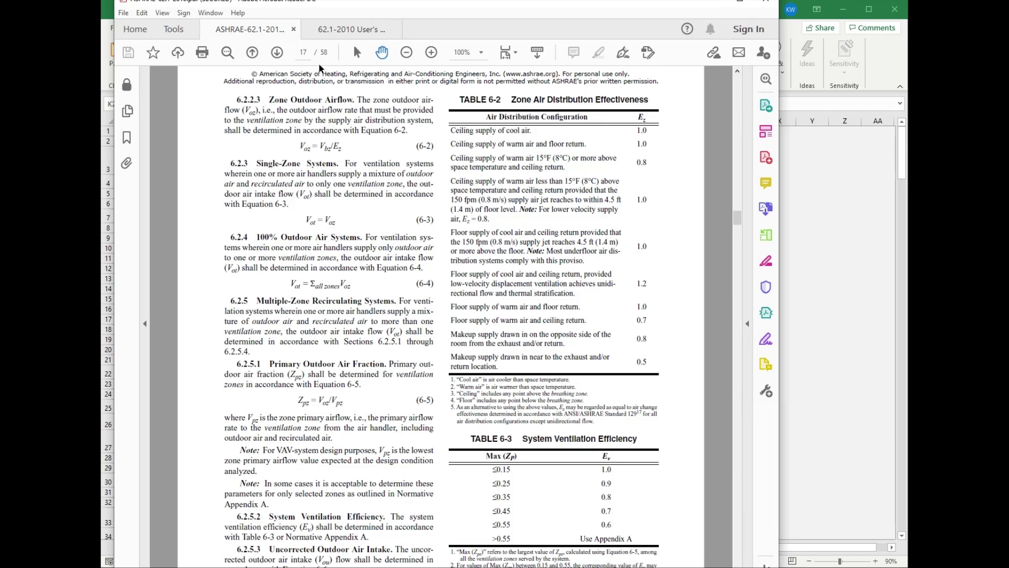
Jump to page 7 with the ventilation zone definition and Section 5.
click(304, 53)
text(7)
key(Return)
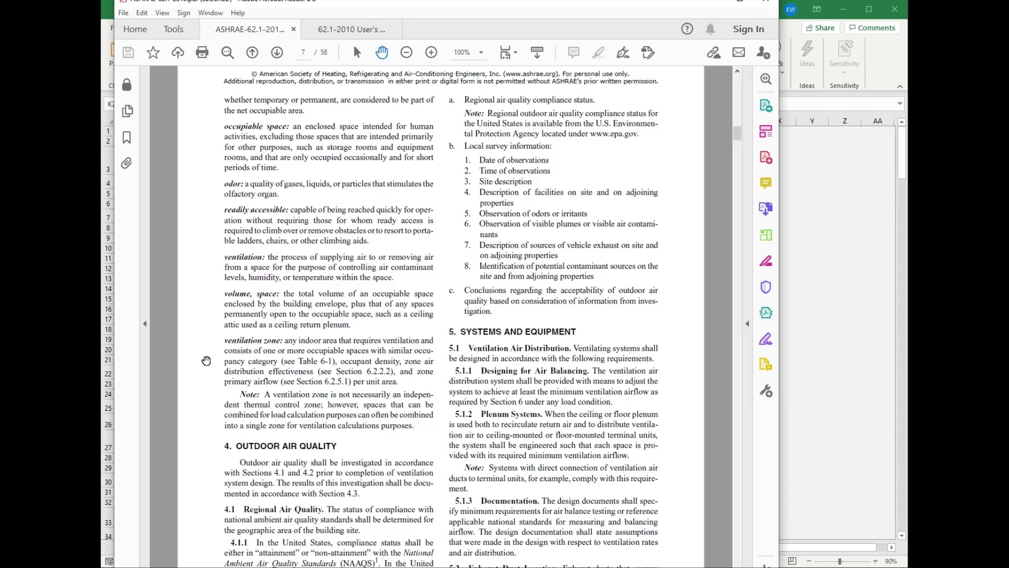
Scroll back to page 17, then bring the full calculator example workbook forward in Excel.
scroll(203, 387, down, 20)
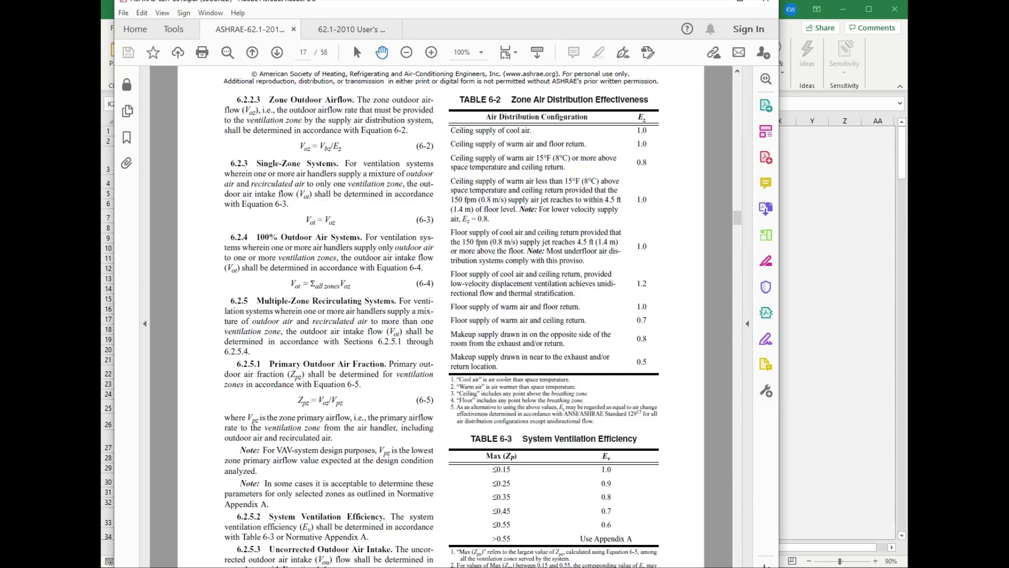
click(107, 278)
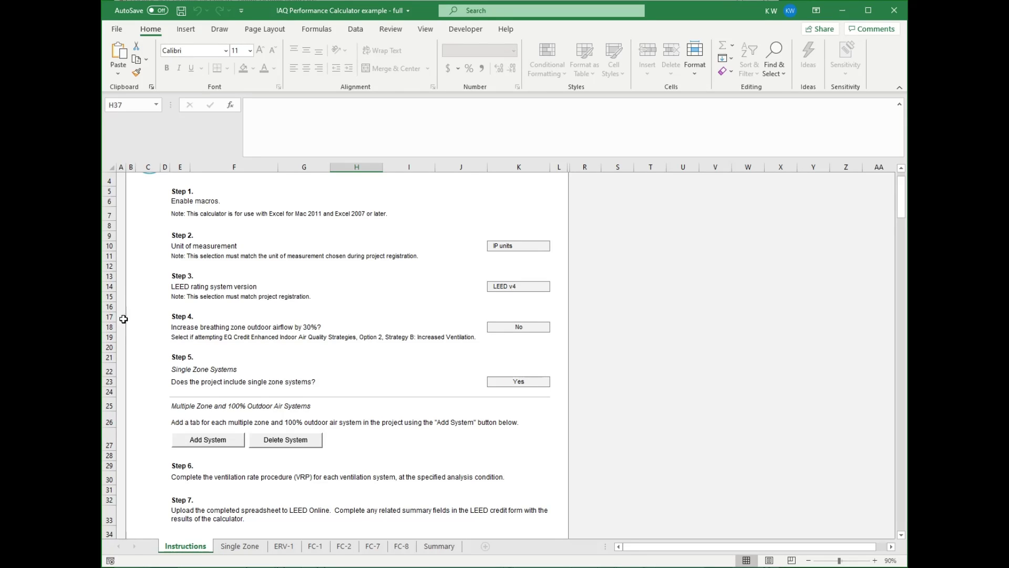
Look through the Single Zone and ERV-1 sheets, ending on Single Zone.
click(240, 546)
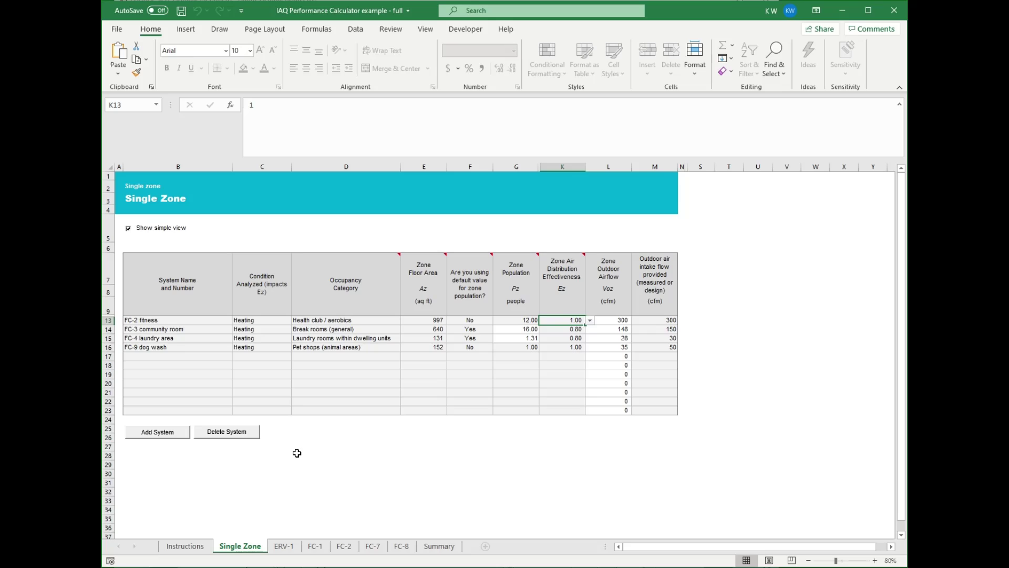
click(286, 547)
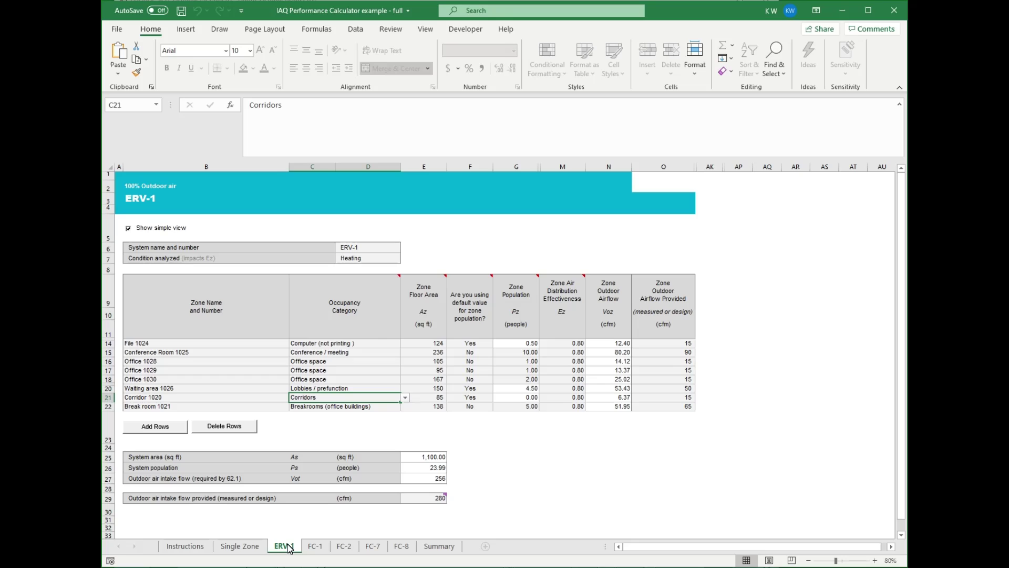
click(246, 548)
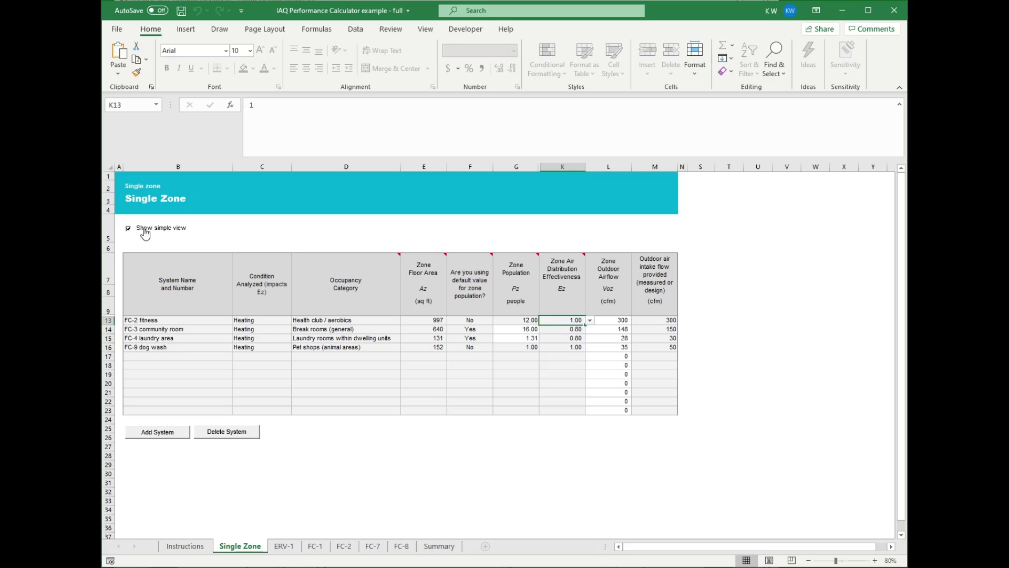
Toggle Show simple view to reveal, then hide, the Rp, Ra and Vbz columns.
click(128, 229)
click(129, 233)
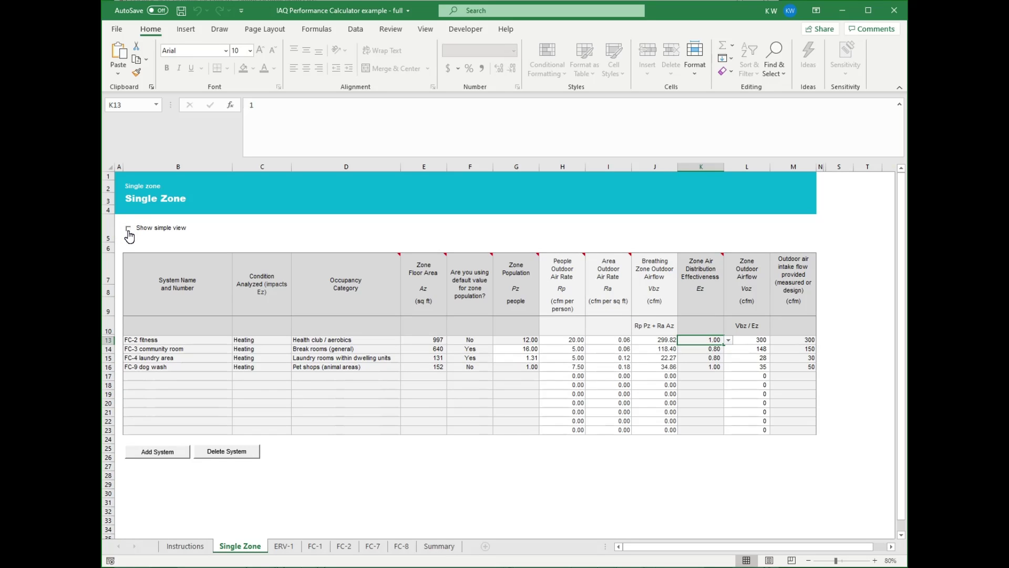
click(129, 233)
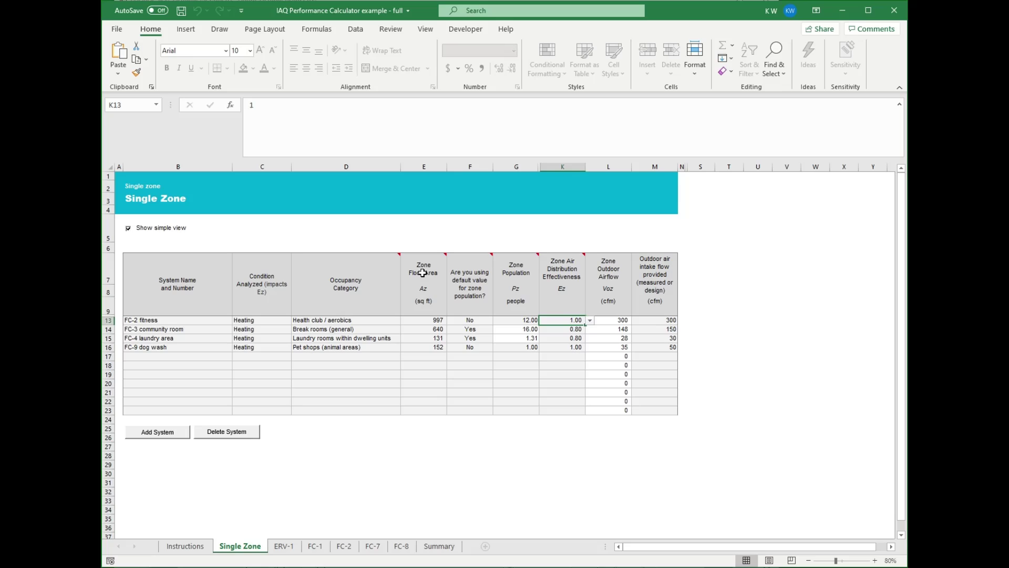
mouse_move(423, 273)
mouse_move(473, 273)
Bring the ASHRAE 62.1 PDF forward and scroll to page 19's Natural Ventilation Procedure.
key(alt+Tab)
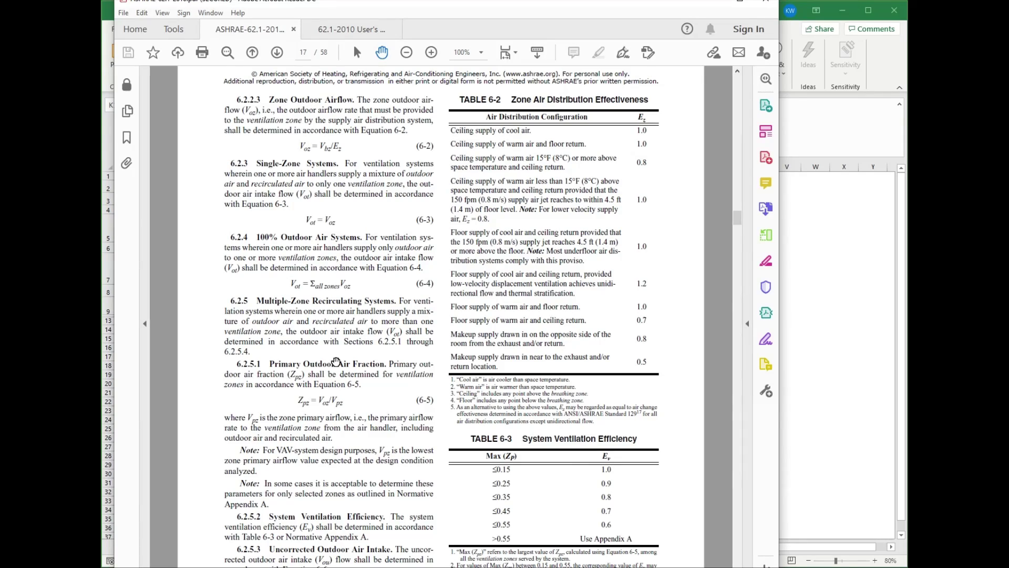
scroll(504, 339, down, 10)
scroll(504, 339, down, 20)
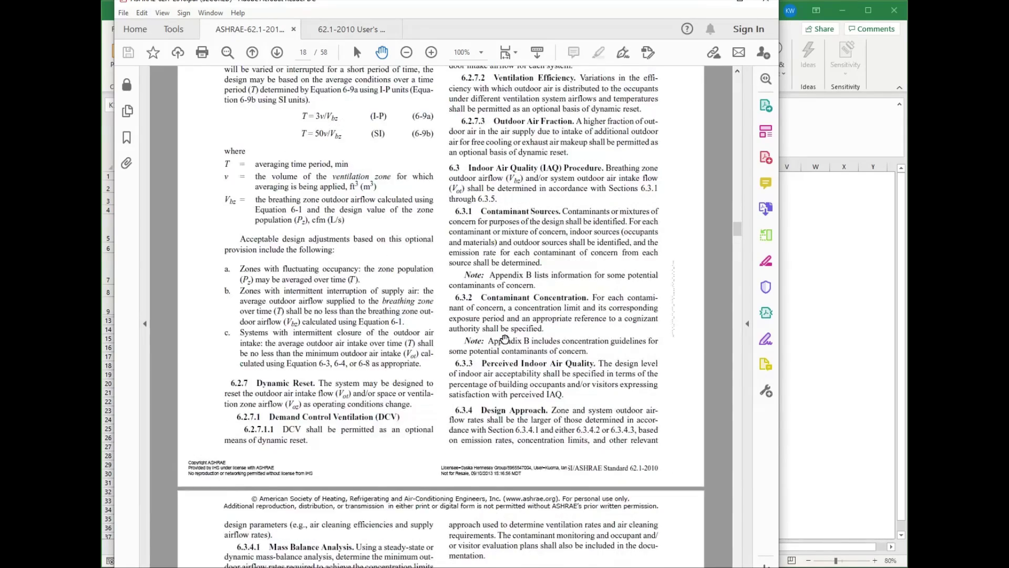
scroll(437, 279, up, 2)
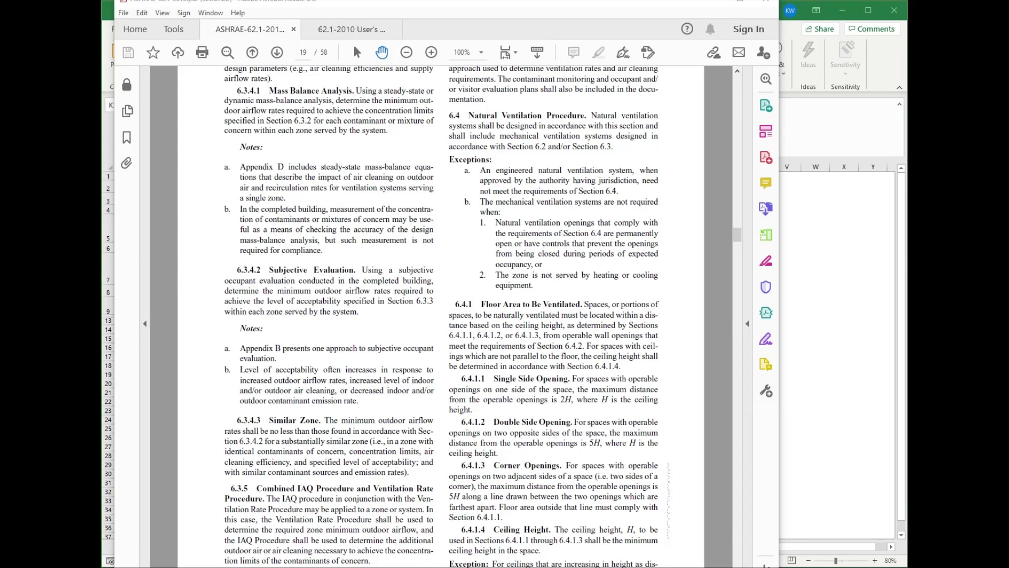
Switch back to Excel's Single Zone sheet to review the updated FC-2 fitness row.
key(alt+Tab)
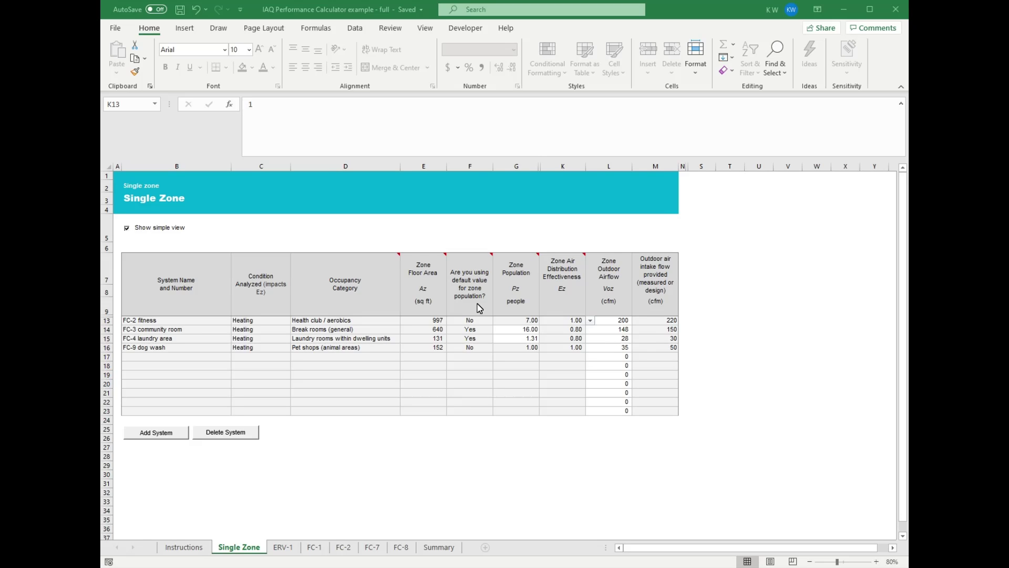
click(472, 339)
click(498, 341)
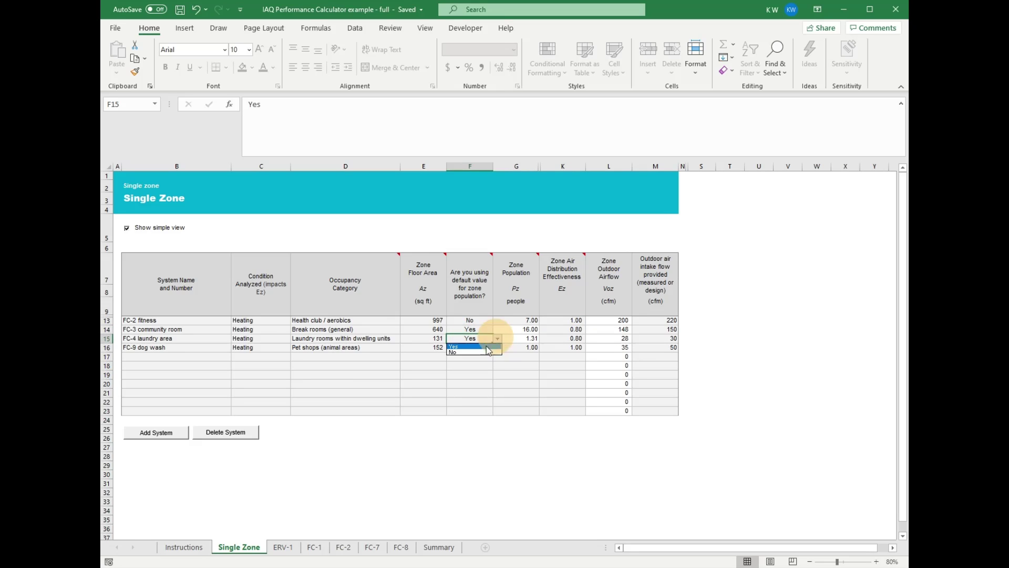
click(480, 356)
click(519, 338)
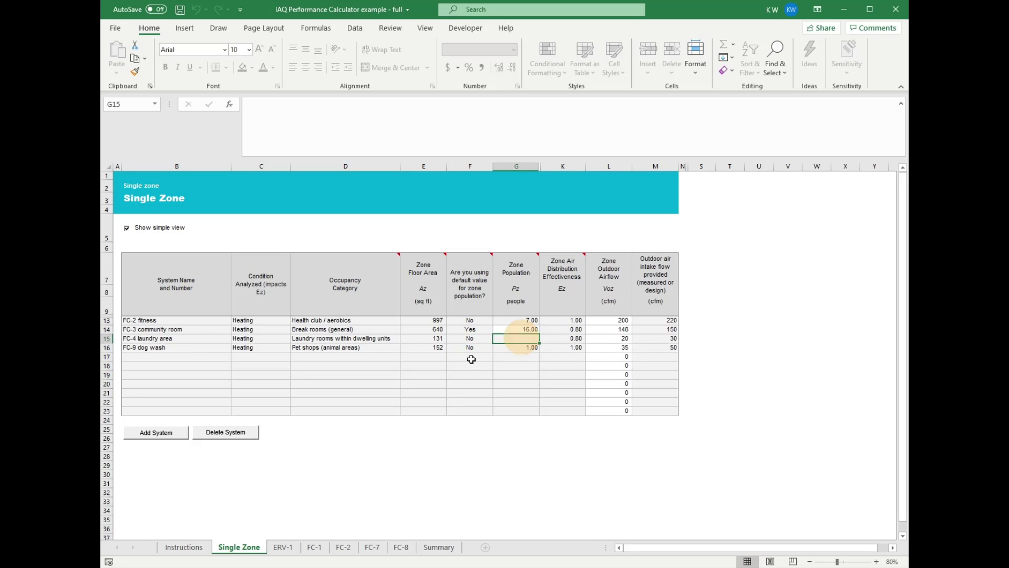
click(471, 338)
click(497, 339)
click(480, 347)
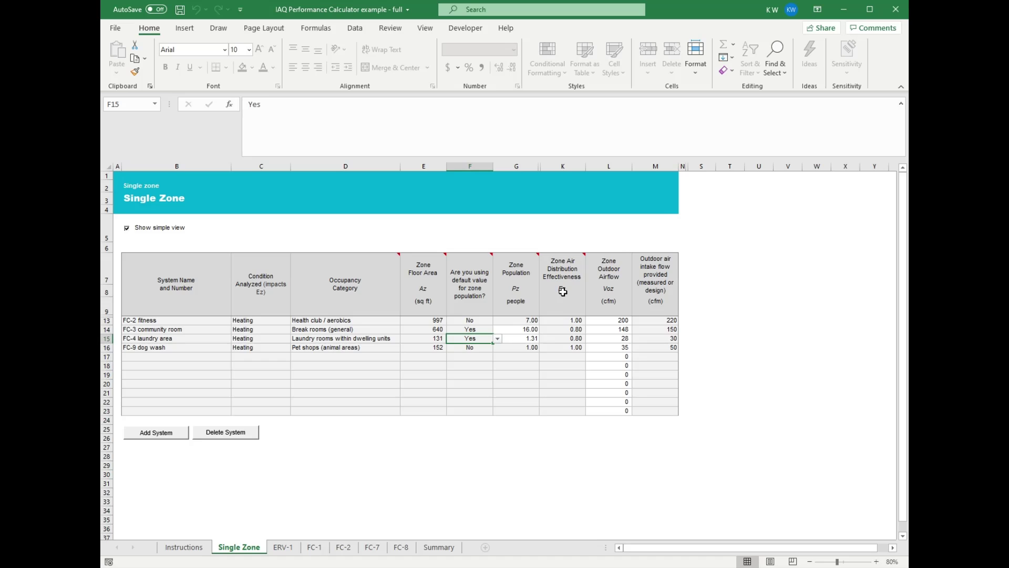
Compare ASHRAE 62.1 Table 6-2 with User's Manual Table 6-B, then return to Excel's Single Zone sheet.
key(alt+Tab)
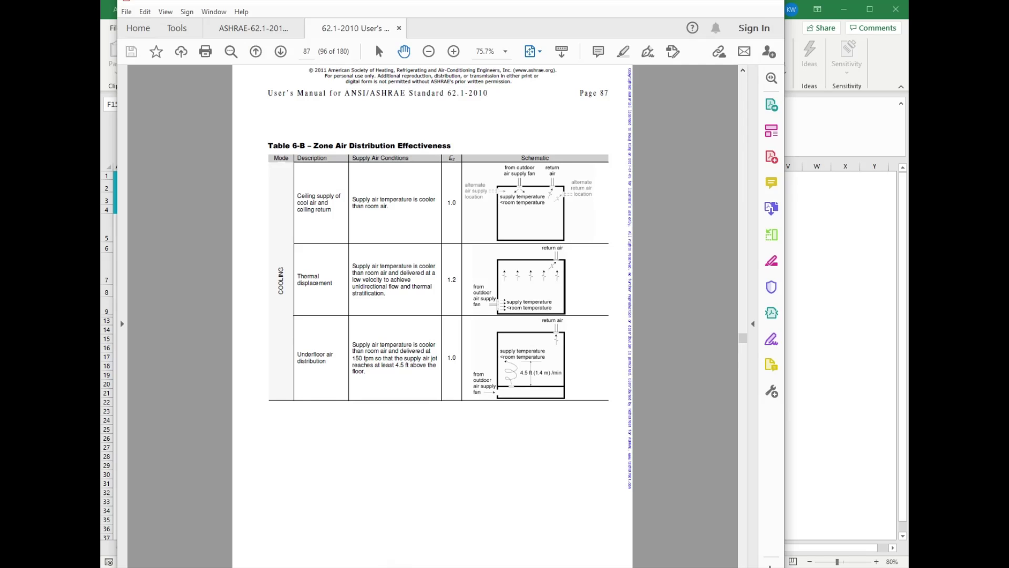
click(252, 27)
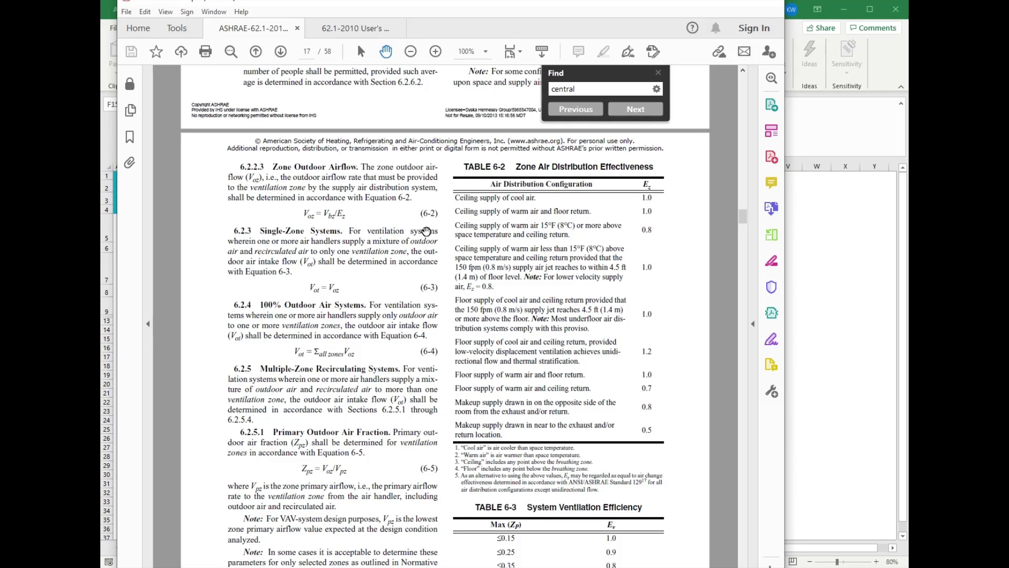
click(355, 28)
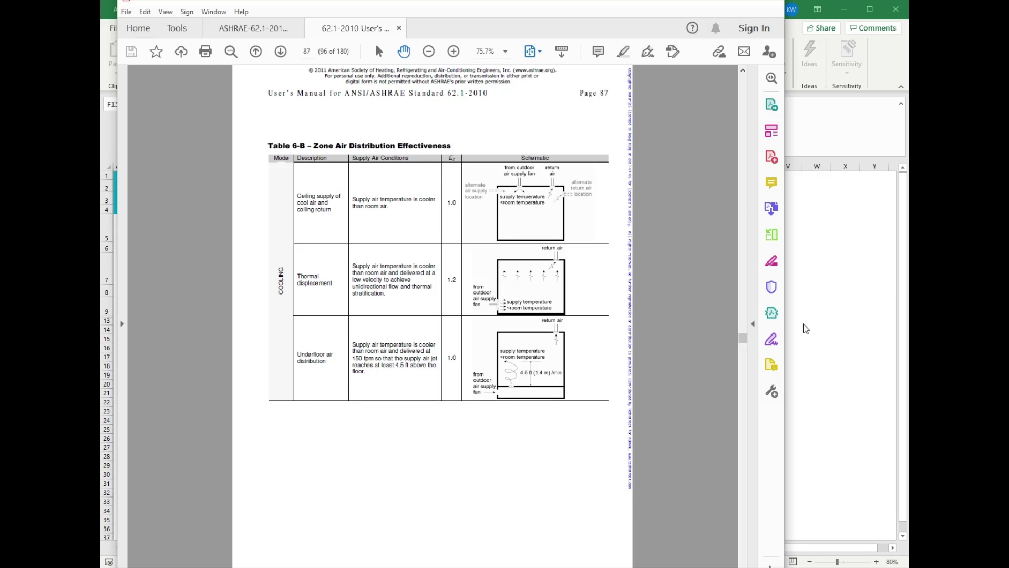
click(113, 166)
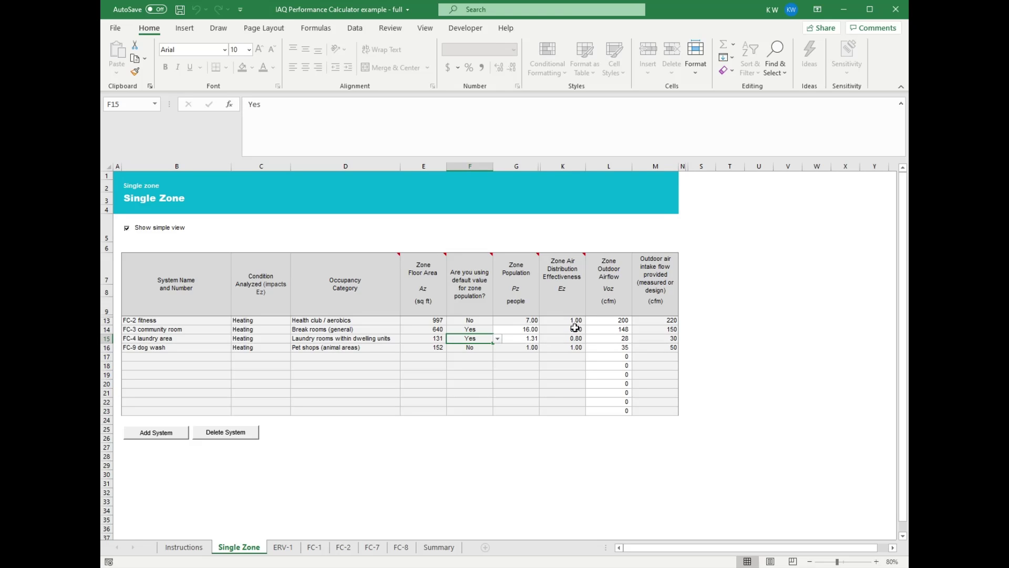
click(567, 320)
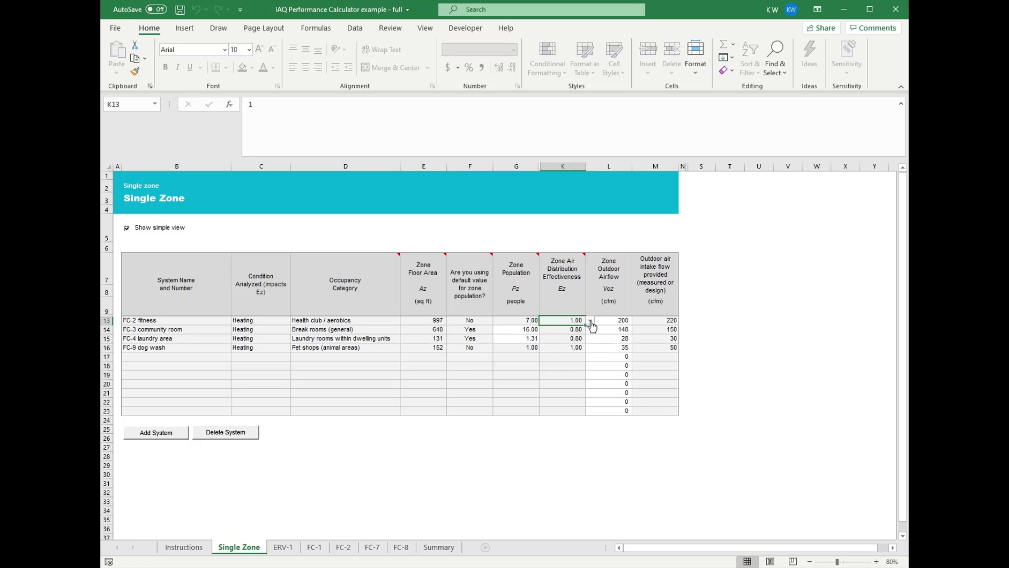
click(590, 320)
click(565, 340)
click(591, 320)
click(559, 339)
click(653, 349)
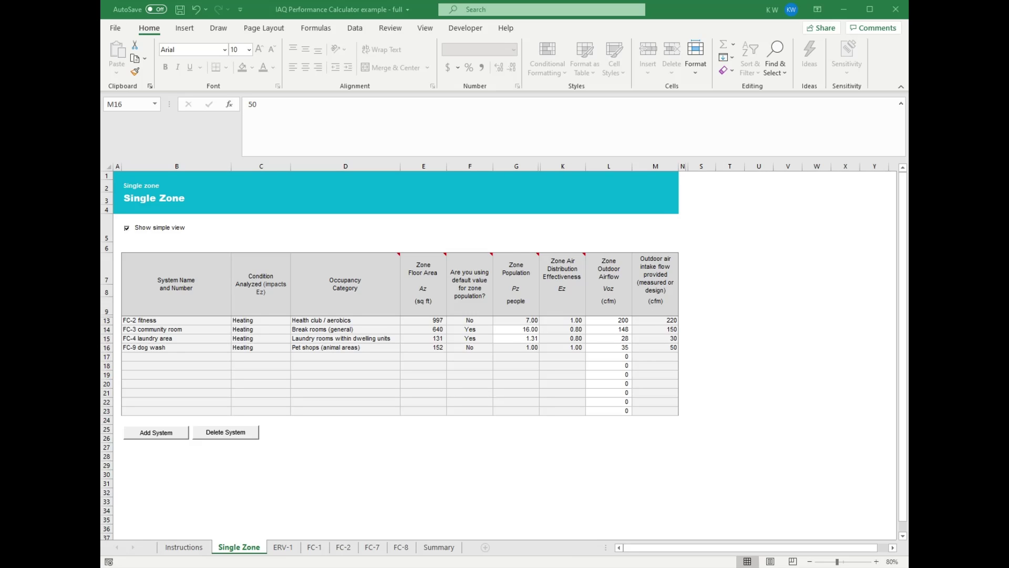
click(251, 553)
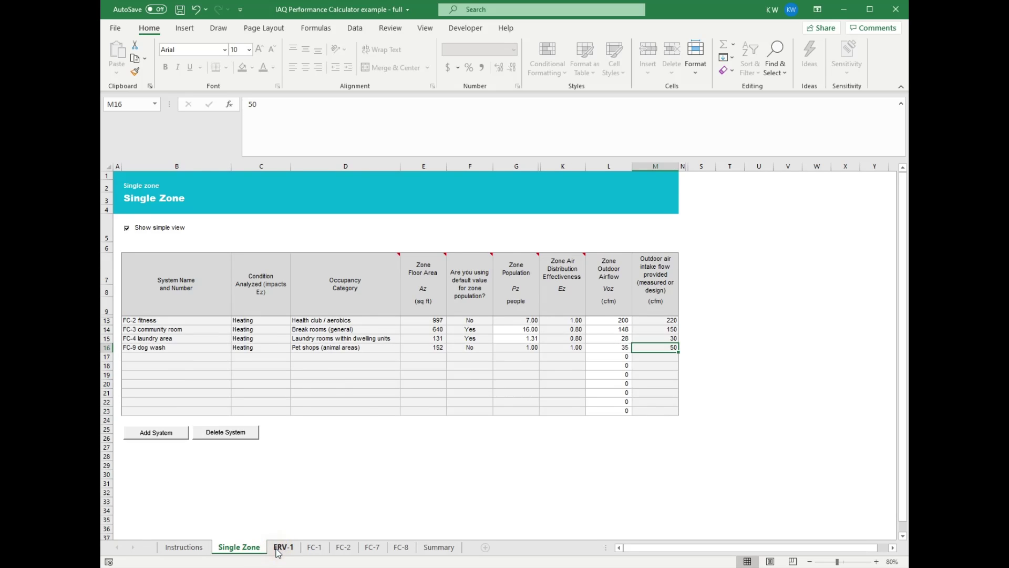
Switch to the ERV-1 sheet and read the comment on cell E29.
click(282, 548)
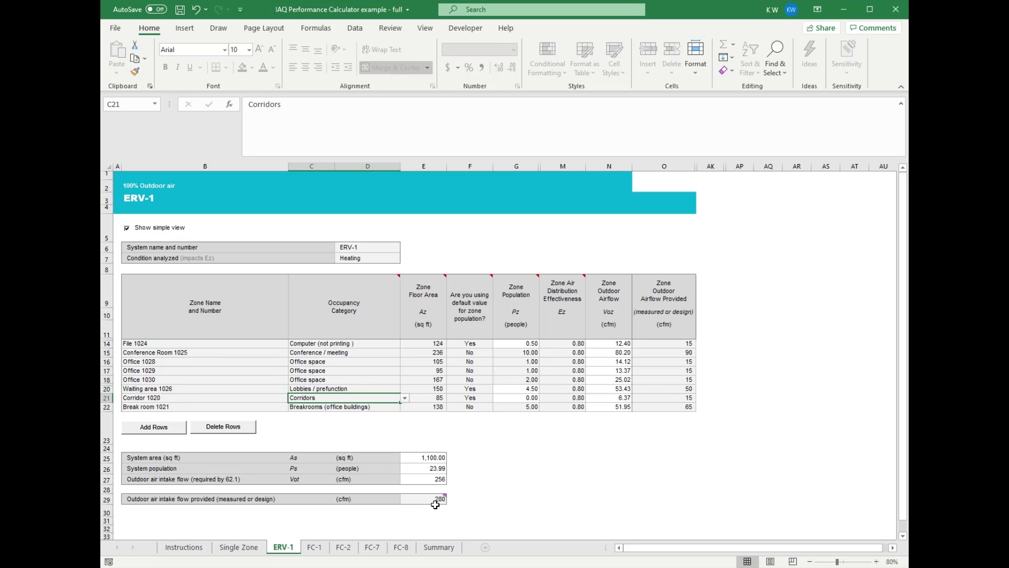
mouse_move(436, 502)
click(316, 548)
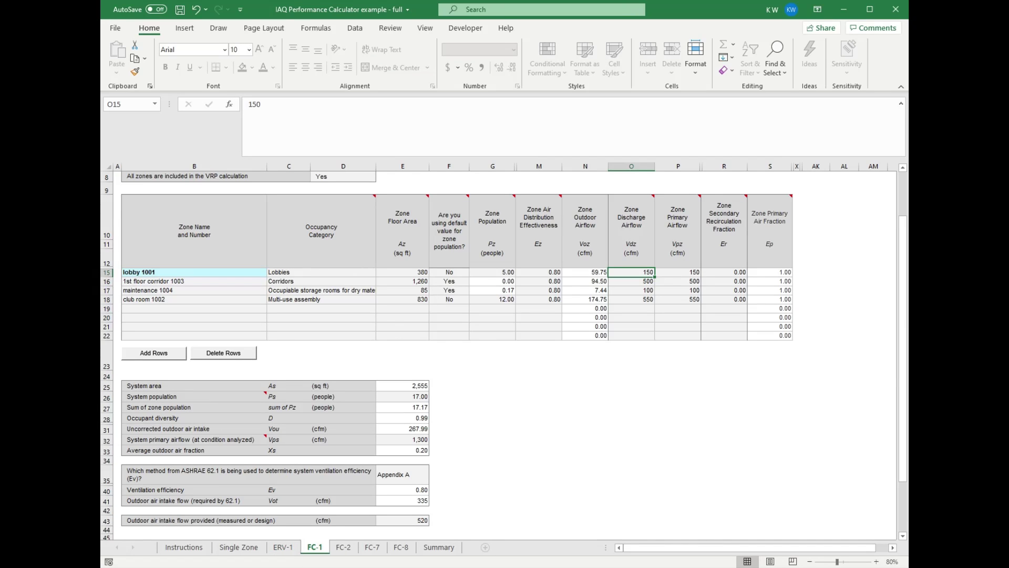
scroll(892, 303, up, 3)
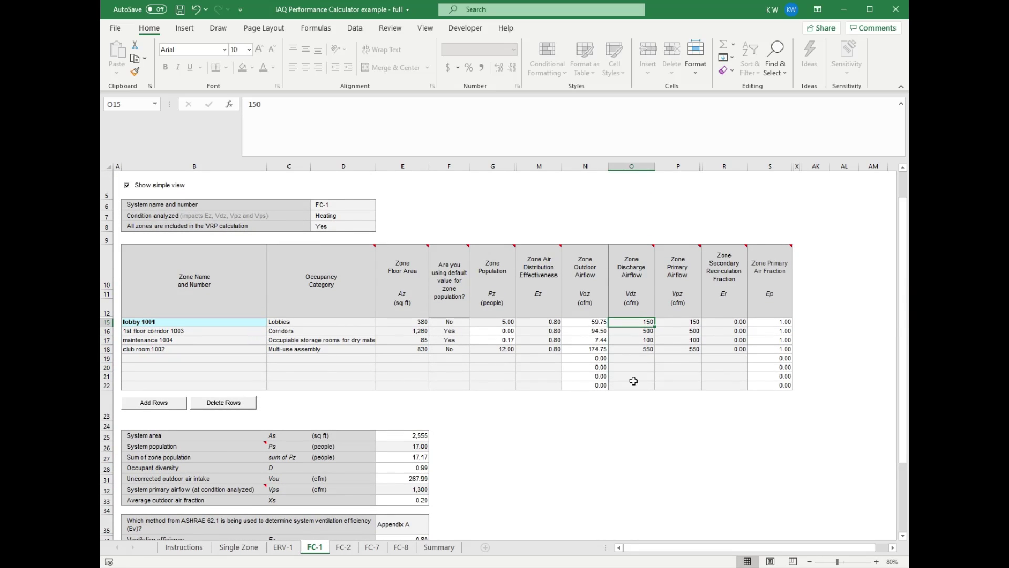
mouse_move(645, 283)
click(419, 448)
click(408, 494)
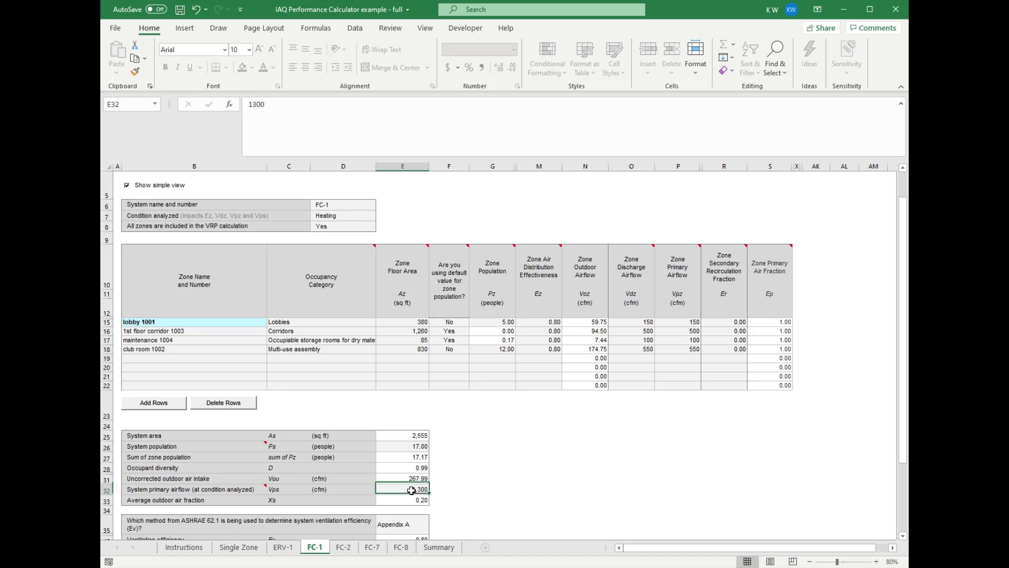
click(398, 448)
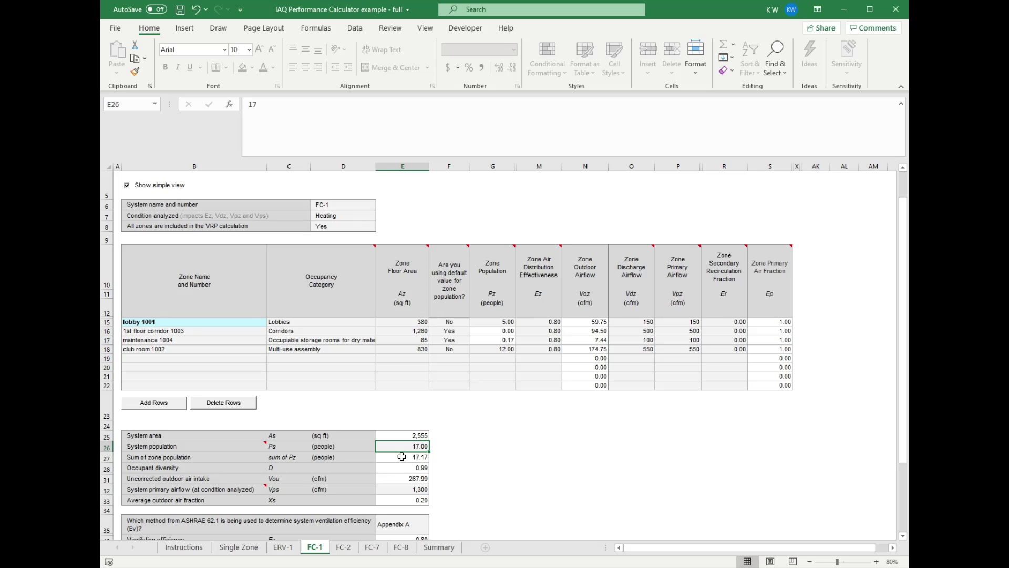
click(401, 489)
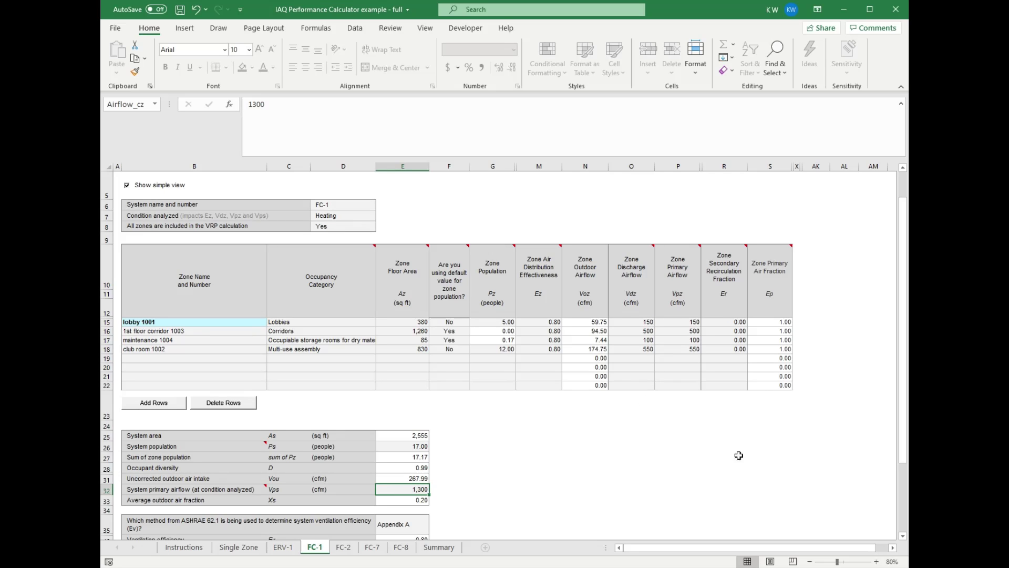
Set FC-1's ventilation efficiency method in E35 to Table 6-3, giving Ev 0.75 and 357 cfm required.
drag(904, 443, 904, 462)
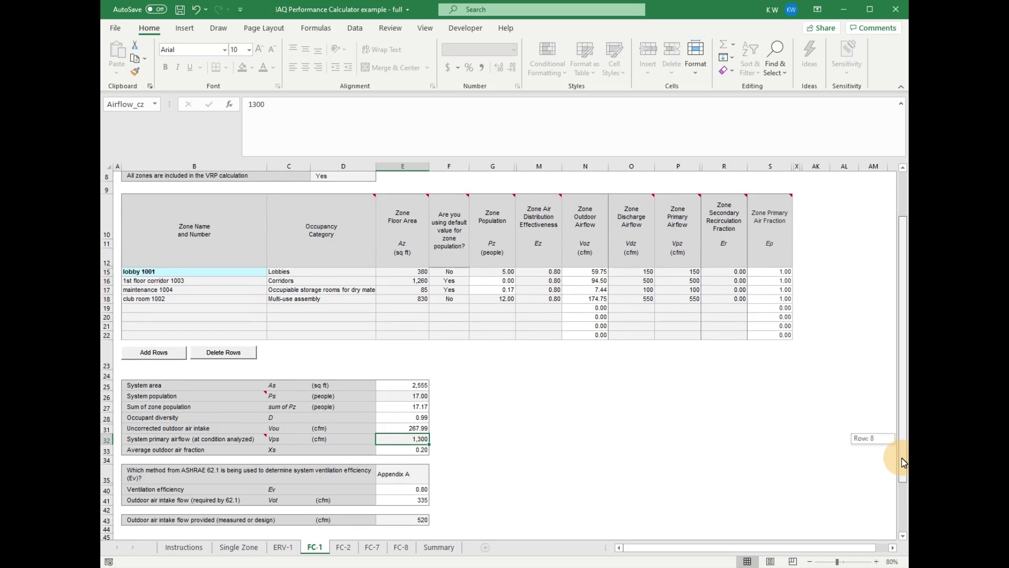
click(417, 476)
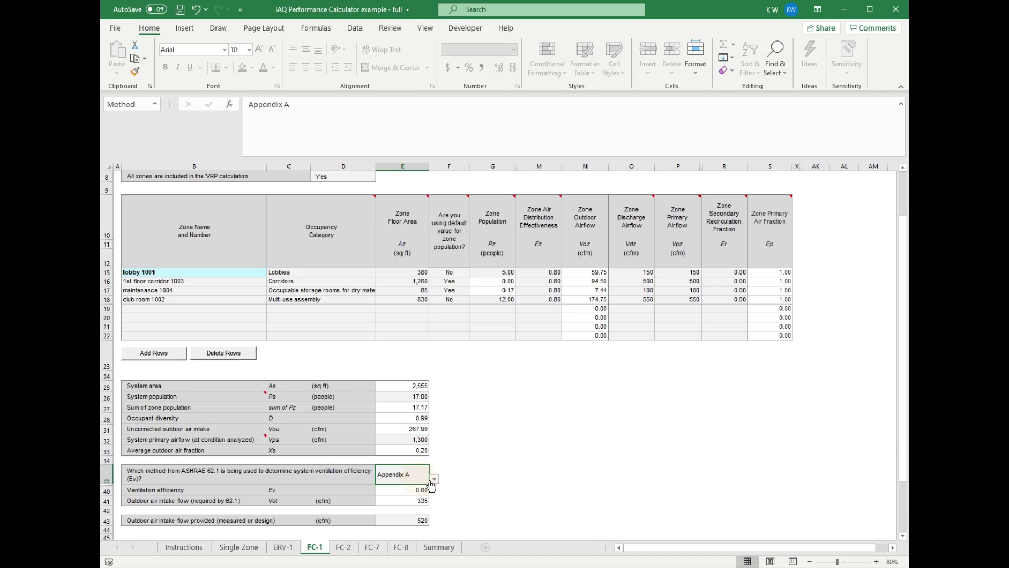
click(435, 480)
click(430, 491)
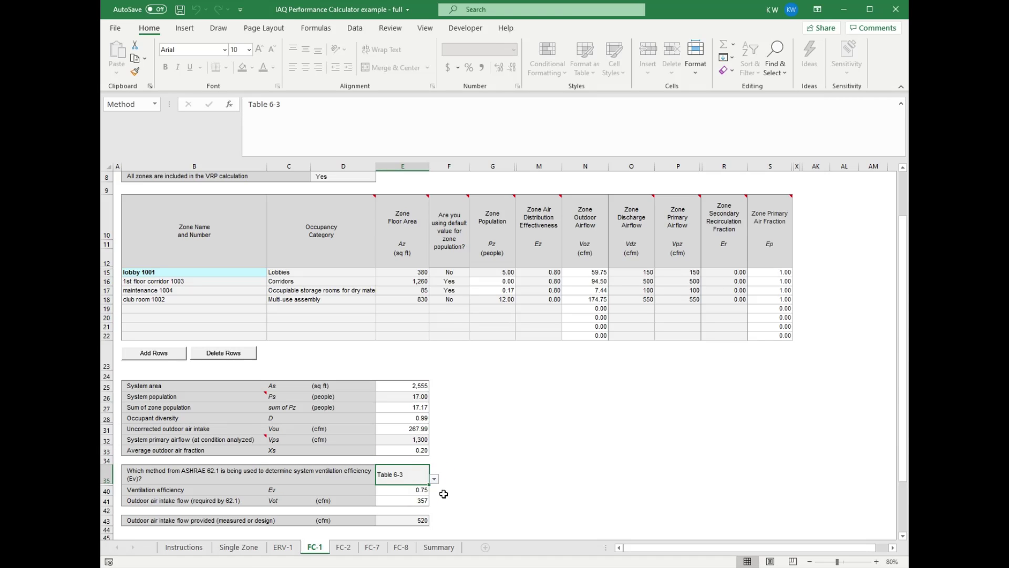
click(435, 479)
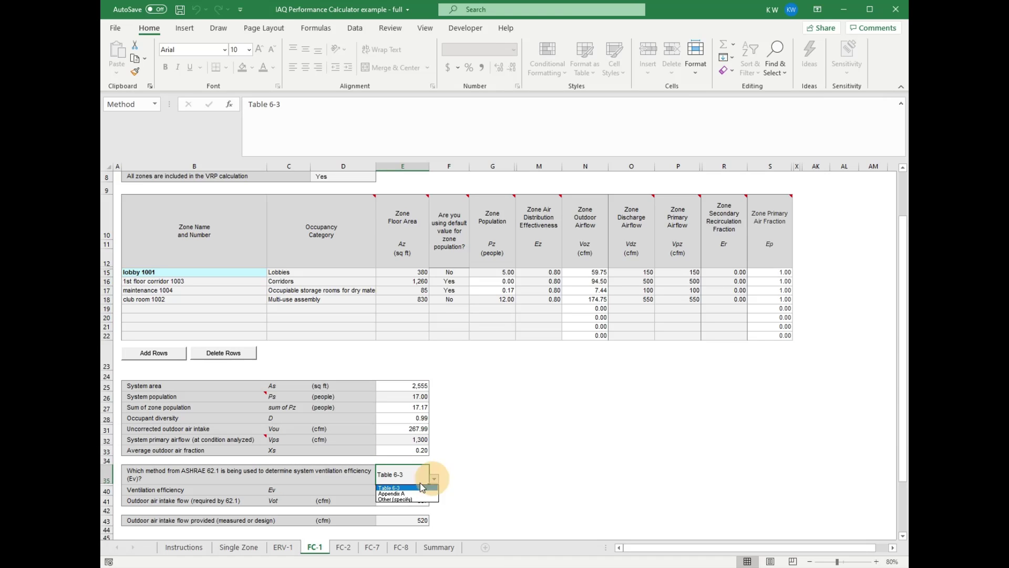
click(405, 494)
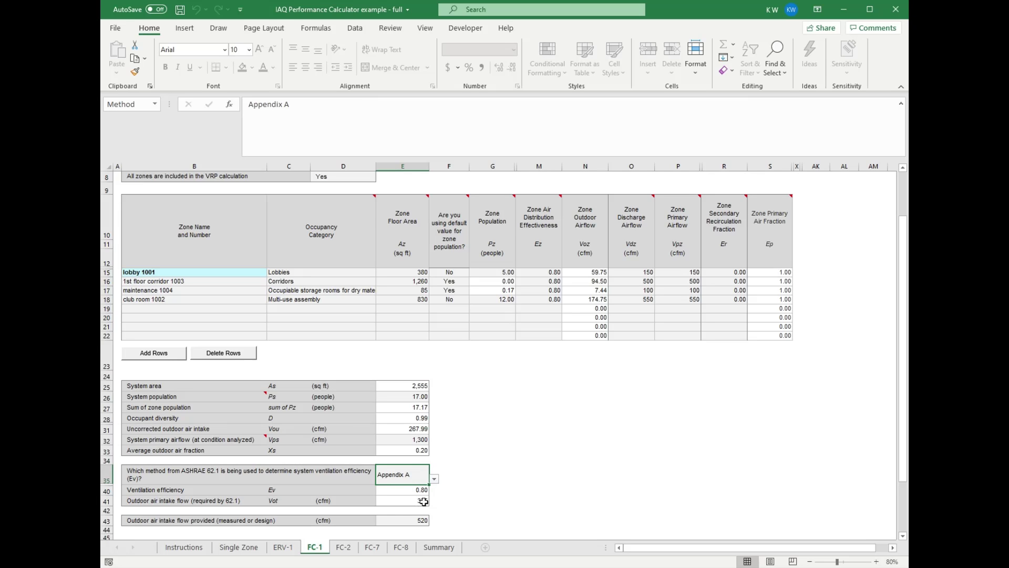
click(434, 479)
click(416, 488)
scroll(542, 416, up, 3)
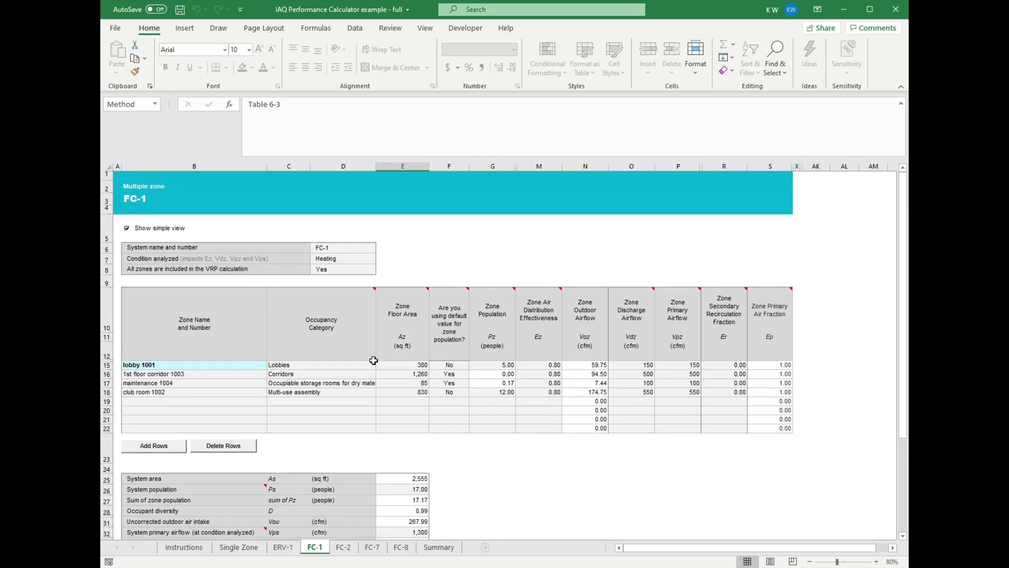
Turn off Show simple view to display all of FC-1's calculation columns, then move to FC-2.
click(126, 229)
drag(652, 551, 683, 551)
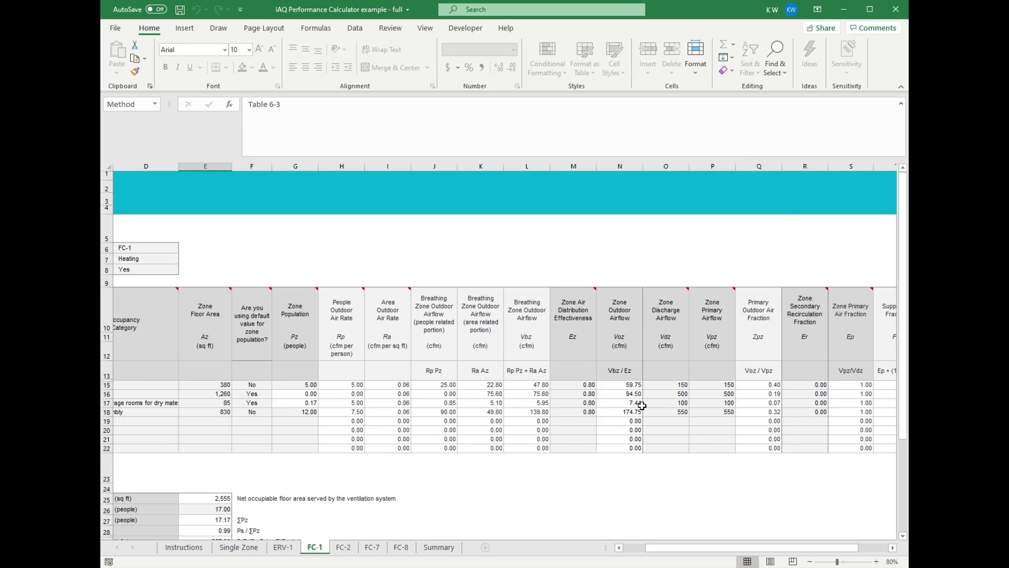
click(343, 547)
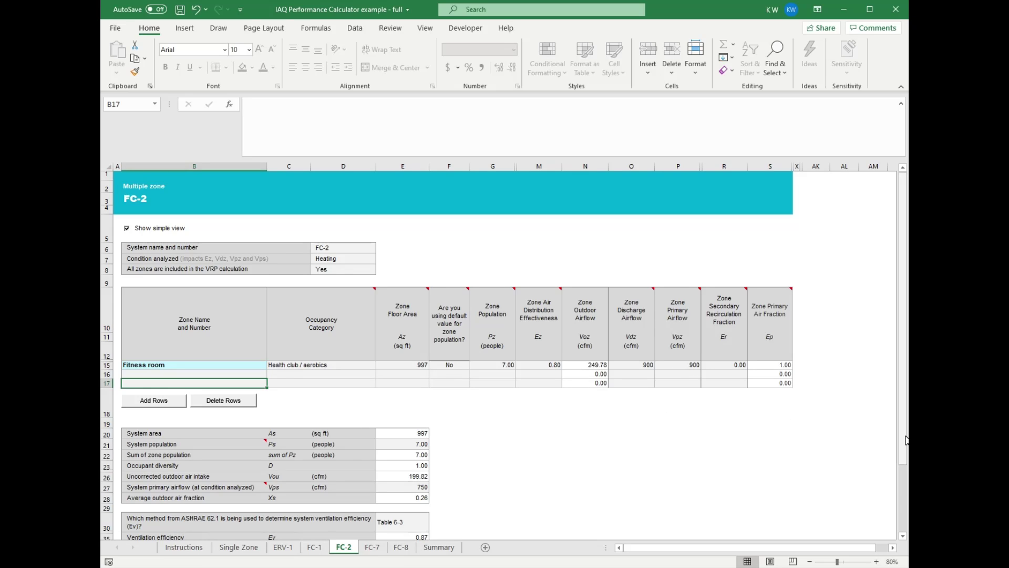
drag(906, 439, 906, 466)
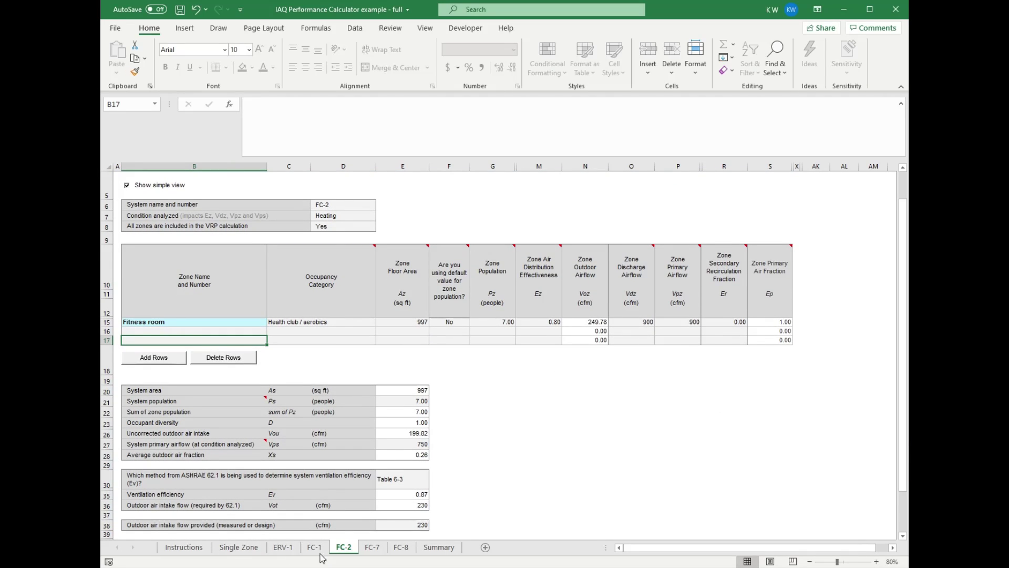
On the Single Zone sheet, copy the fitness system's outdoor air intake value from M13.
click(236, 552)
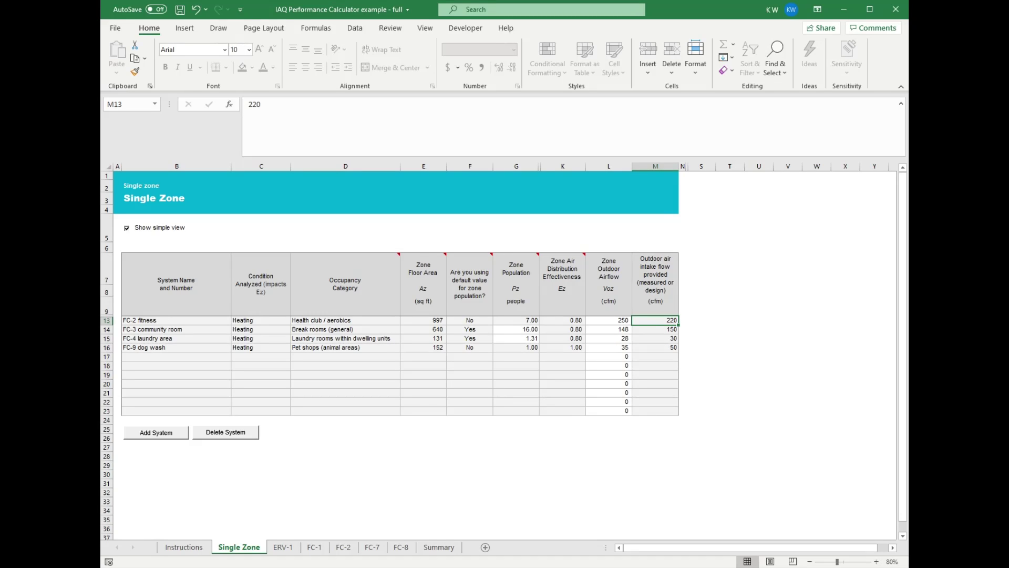
key(ctrl+c)
mouse_move(383, 565)
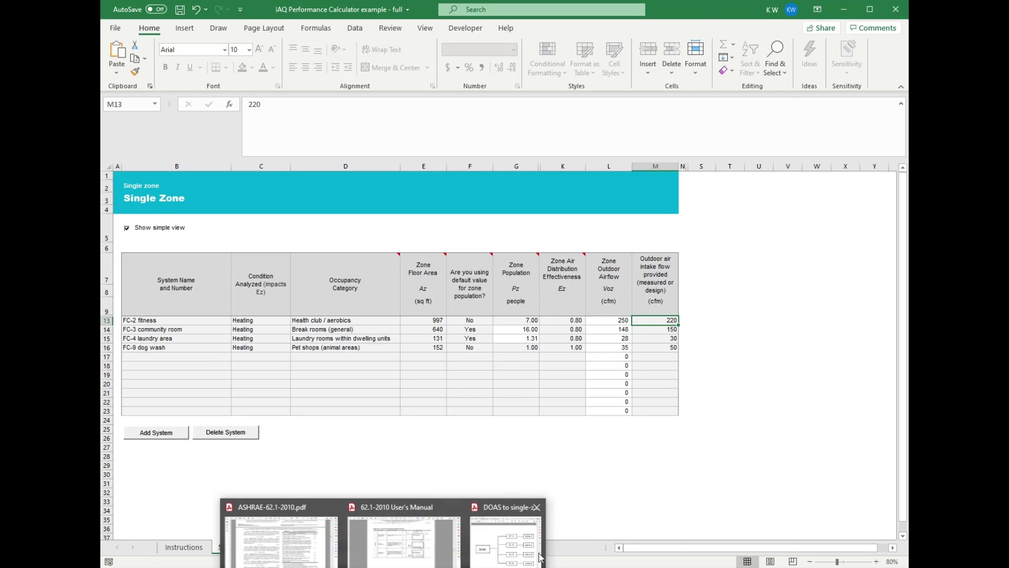
Bring up the DOAS to single-zone diagram of FC-1 to FC-4 and widen its window slightly.
click(515, 547)
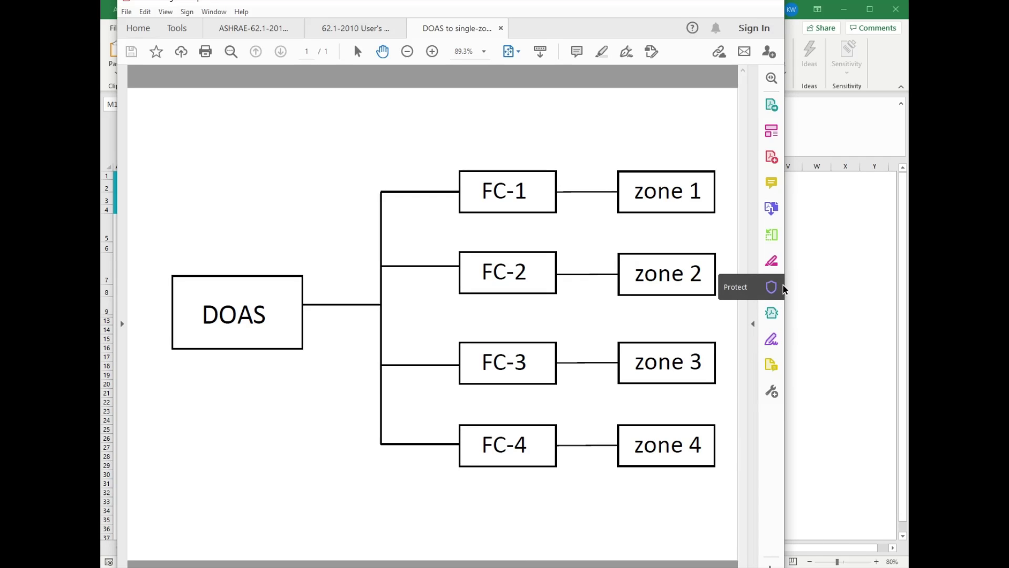
drag(785, 288, 813, 290)
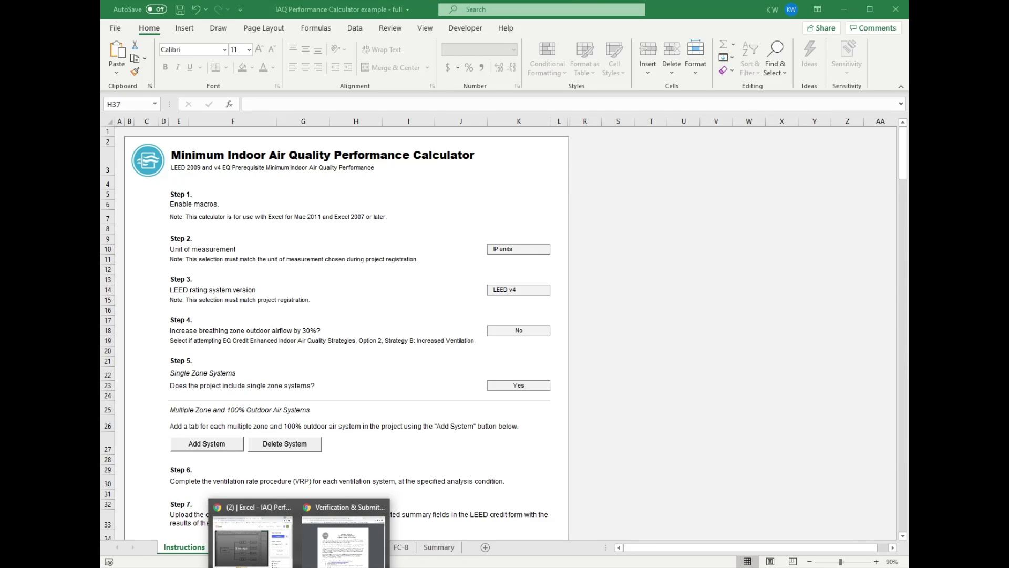
Open the LEED for Homes submittal guidelines PDF and scroll to the Ventilation Certification Submittal section.
click(326, 563)
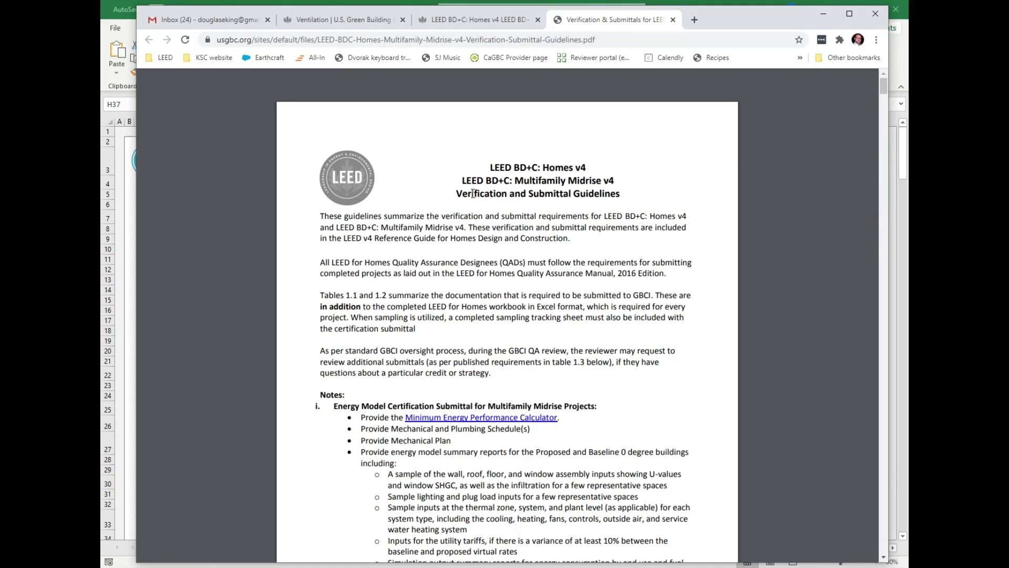
click(883, 558)
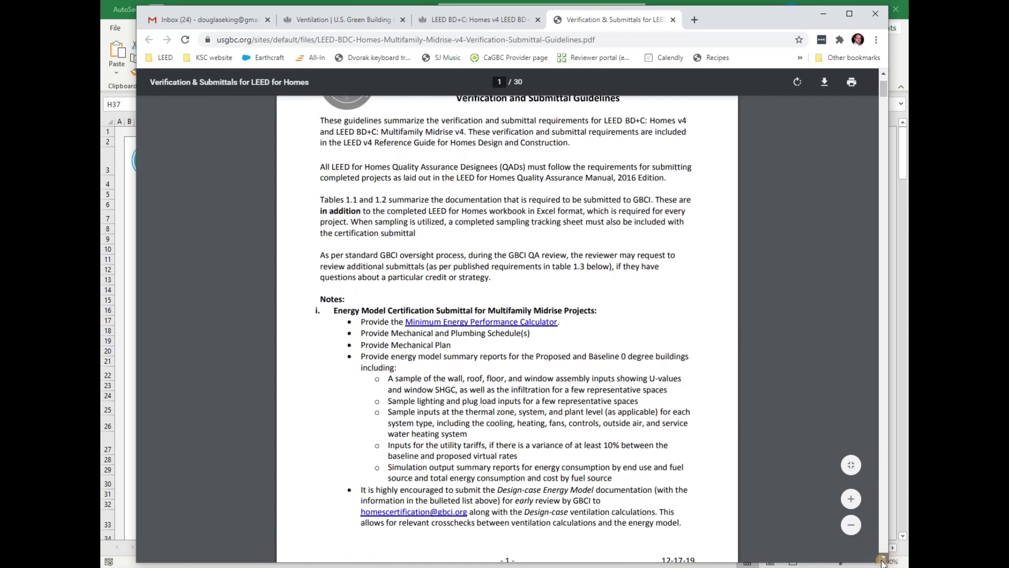
drag(884, 561, 884, 563)
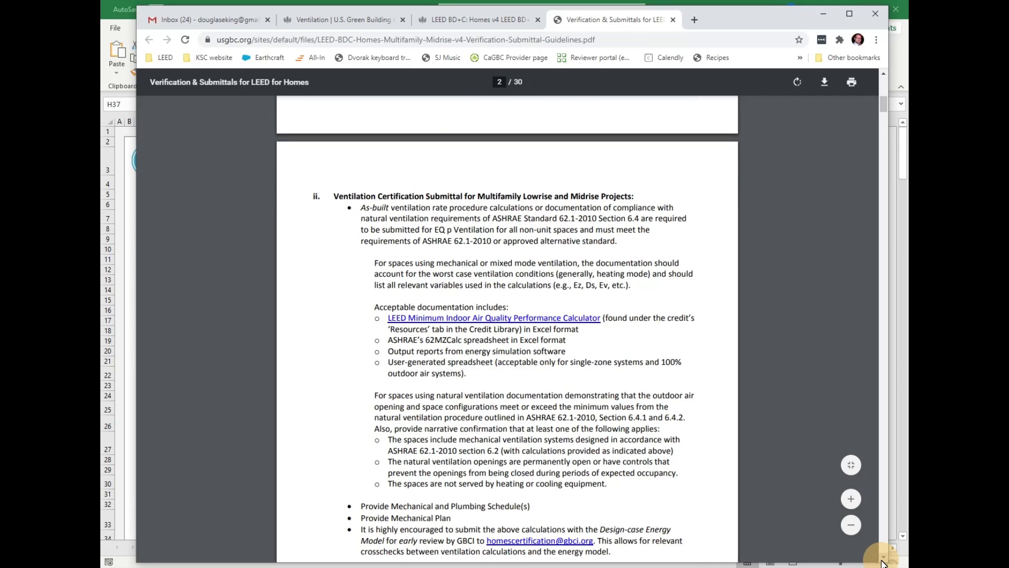
drag(884, 562, 883, 562)
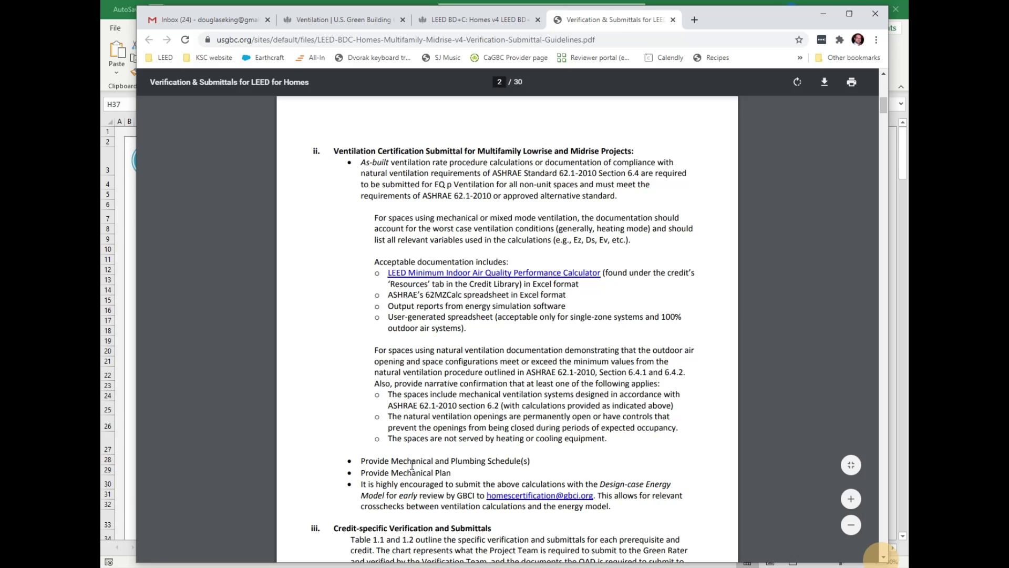